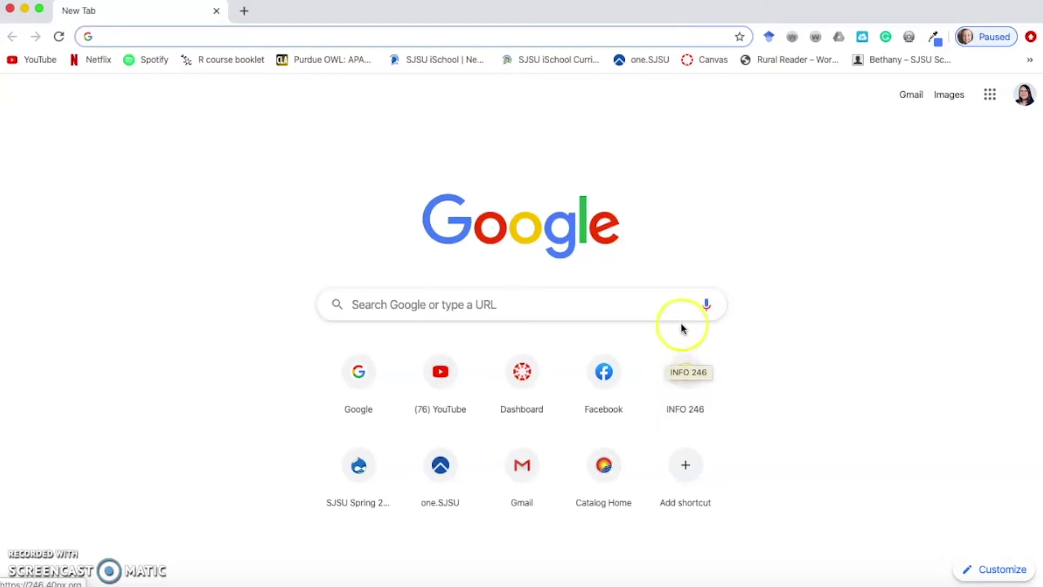
Step: Open Google Drive and display the additional kinds of items that can be created, including Google My Maps
click(378, 38)
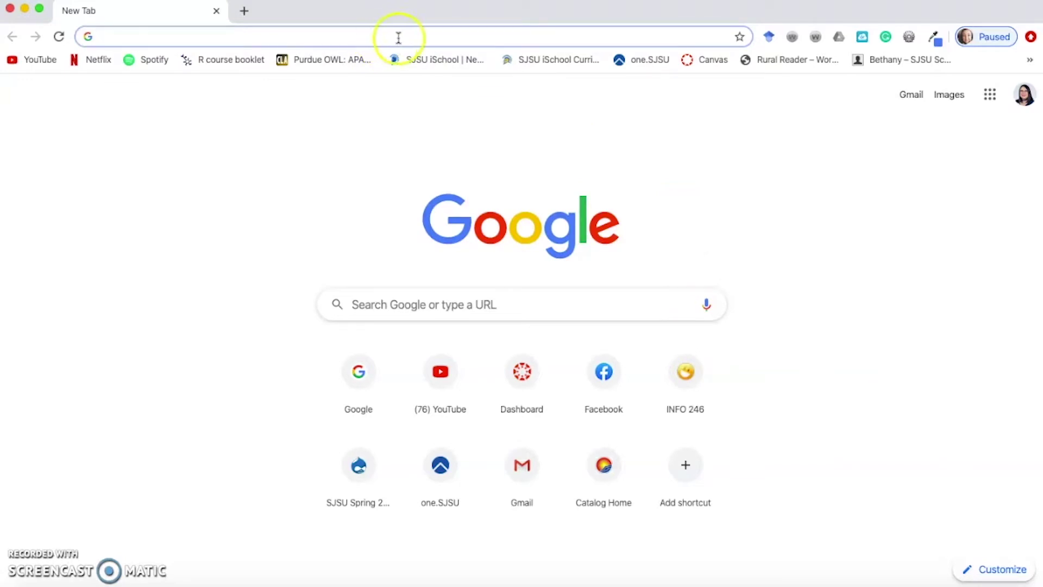
click(990, 102)
click(991, 164)
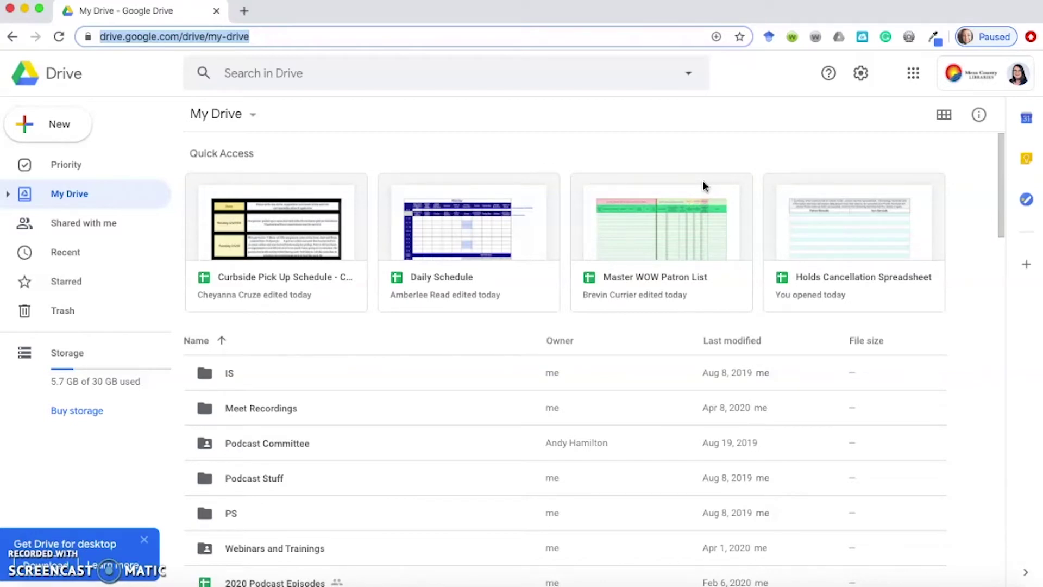
click(73, 129)
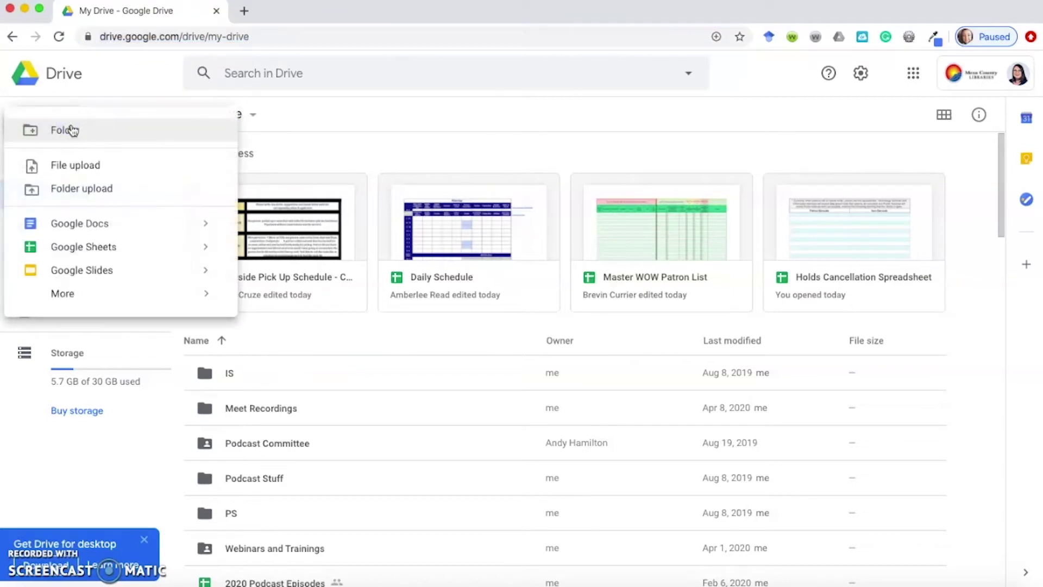
mouse_move(71, 309)
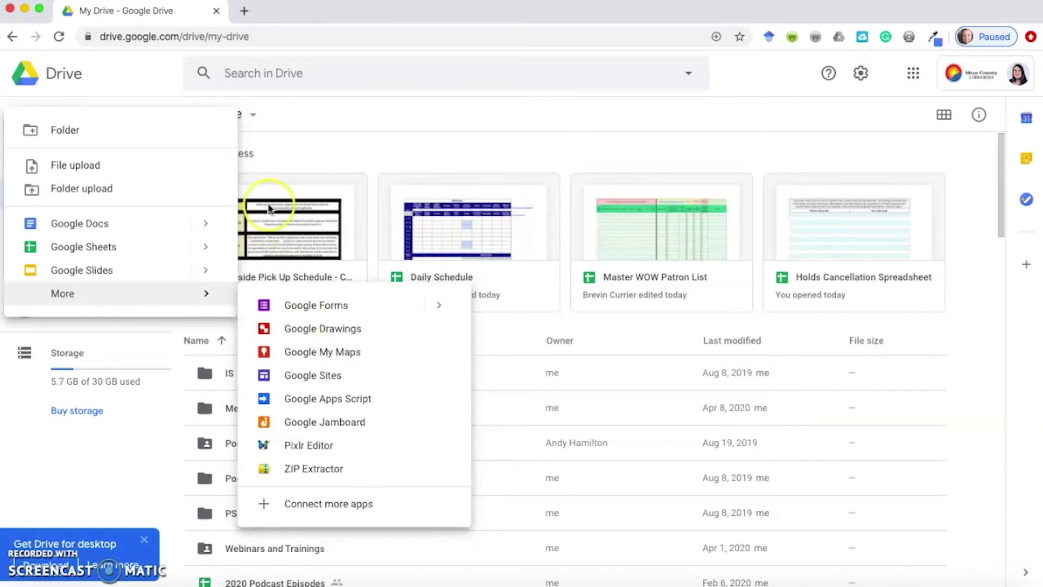
Step: Go to google.com/mymaps to open the Google My Maps overview
click(242, 36)
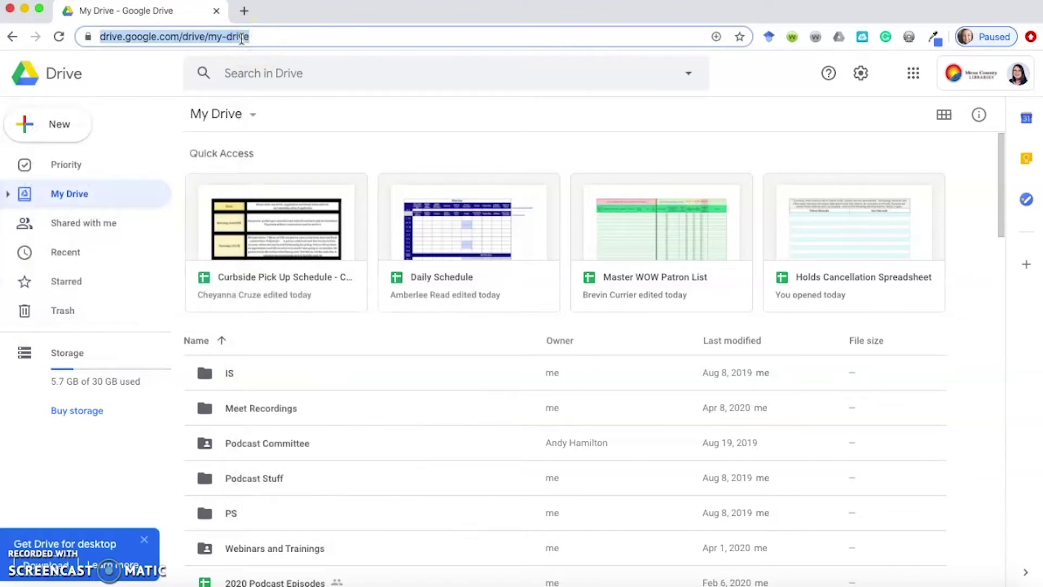
text(google.com/mymaps)
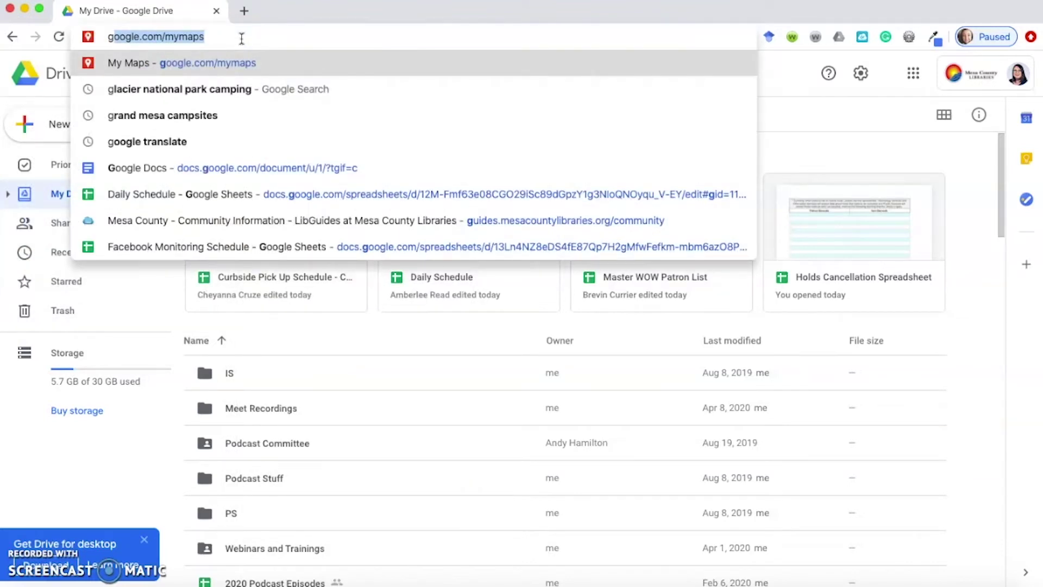
key(Return)
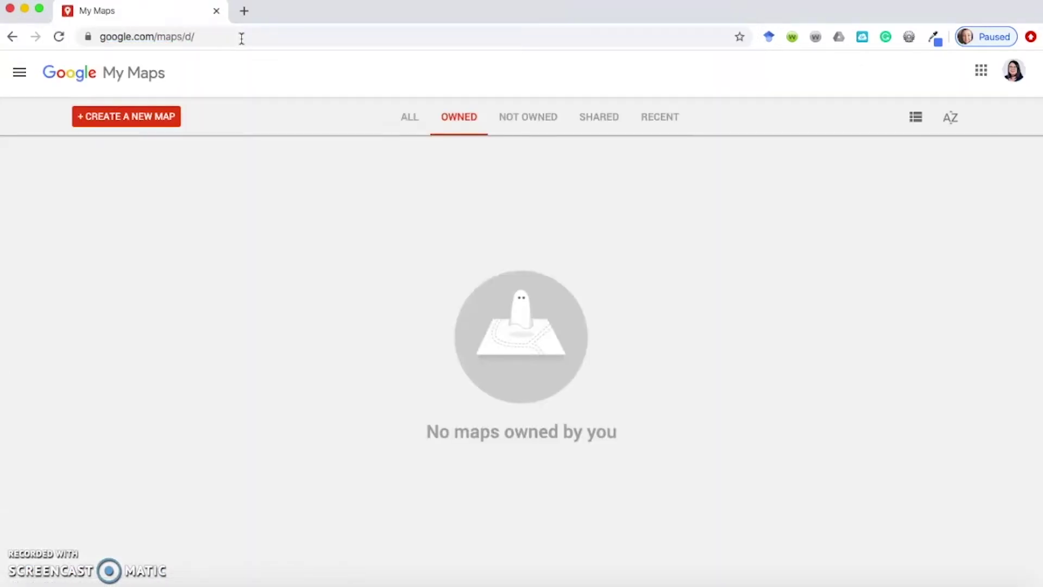
Step: Look through the map overview filtered by all, owned, not owned, shared and recent maps
click(164, 125)
click(411, 123)
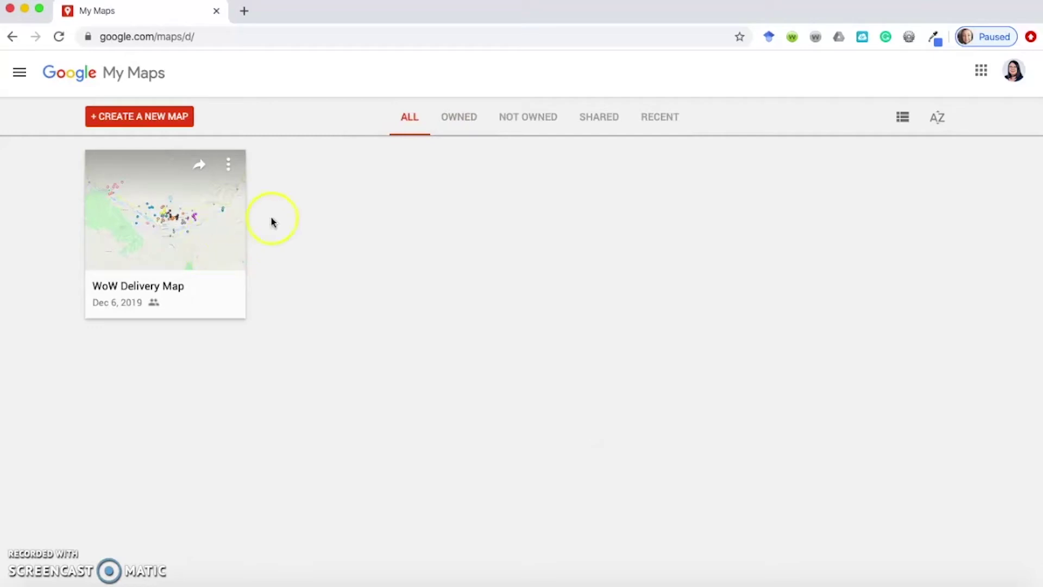
click(458, 117)
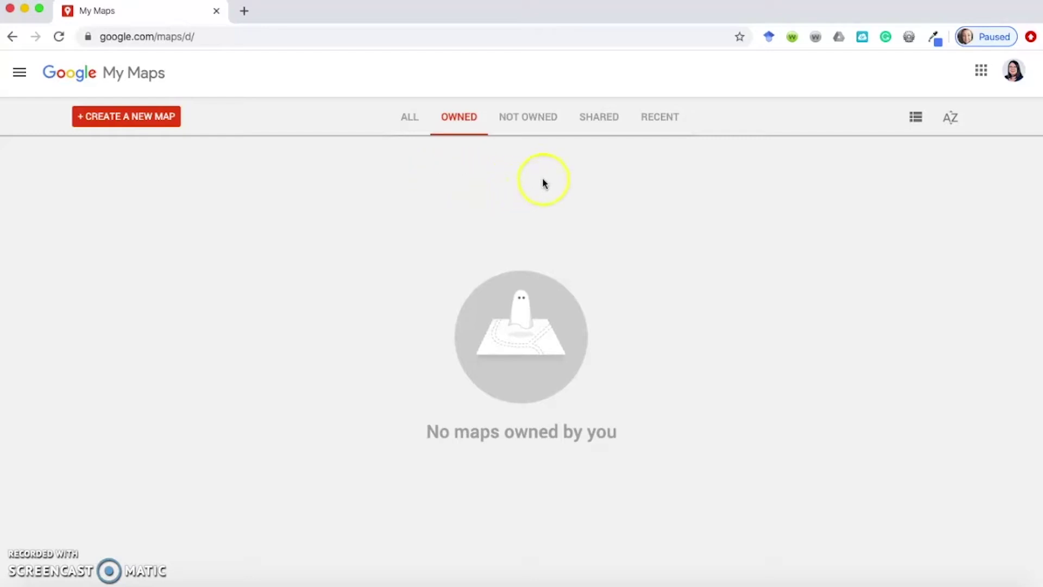
click(531, 117)
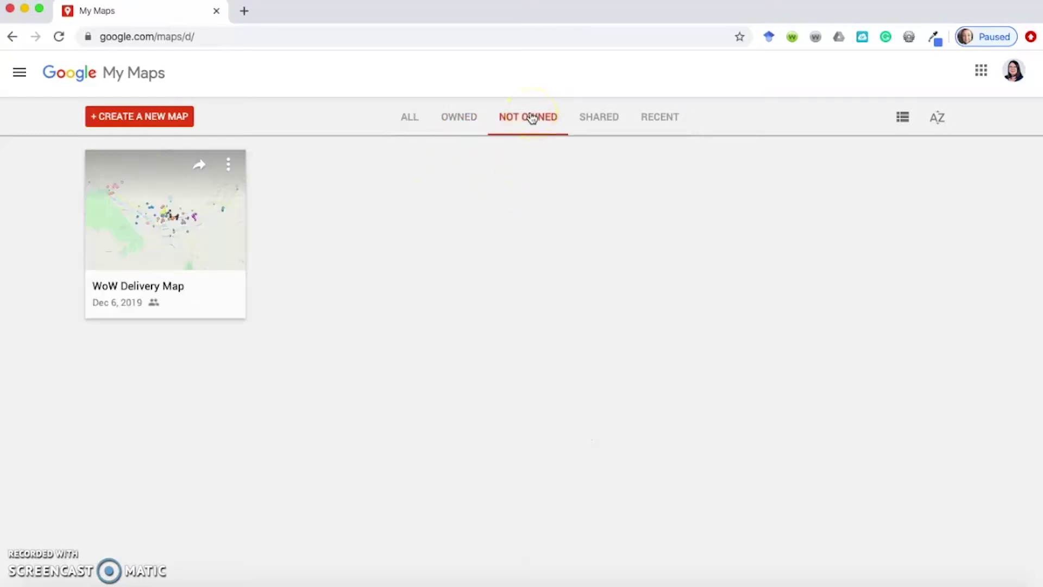
click(550, 124)
click(601, 121)
click(667, 121)
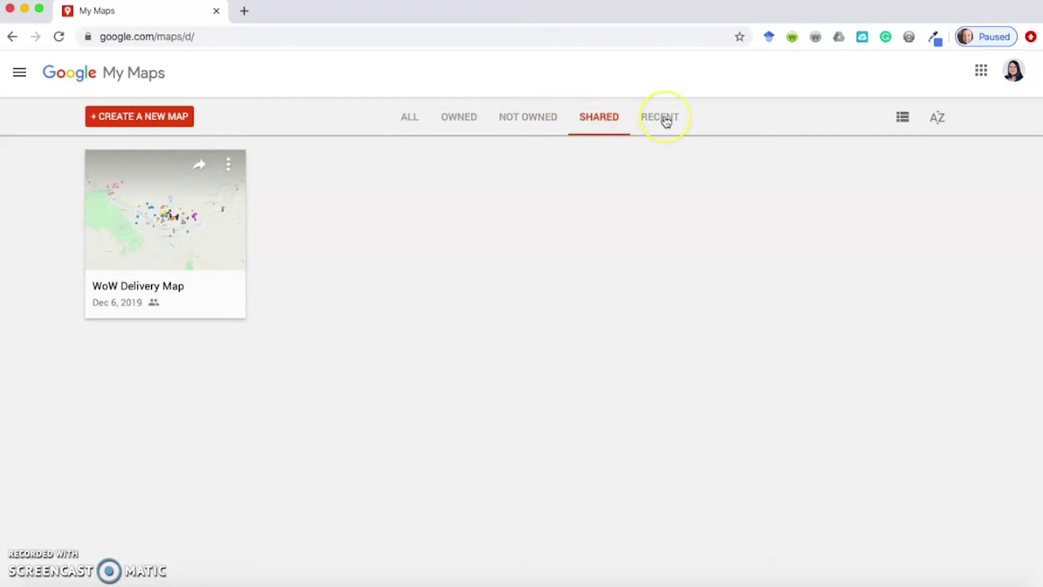
click(667, 122)
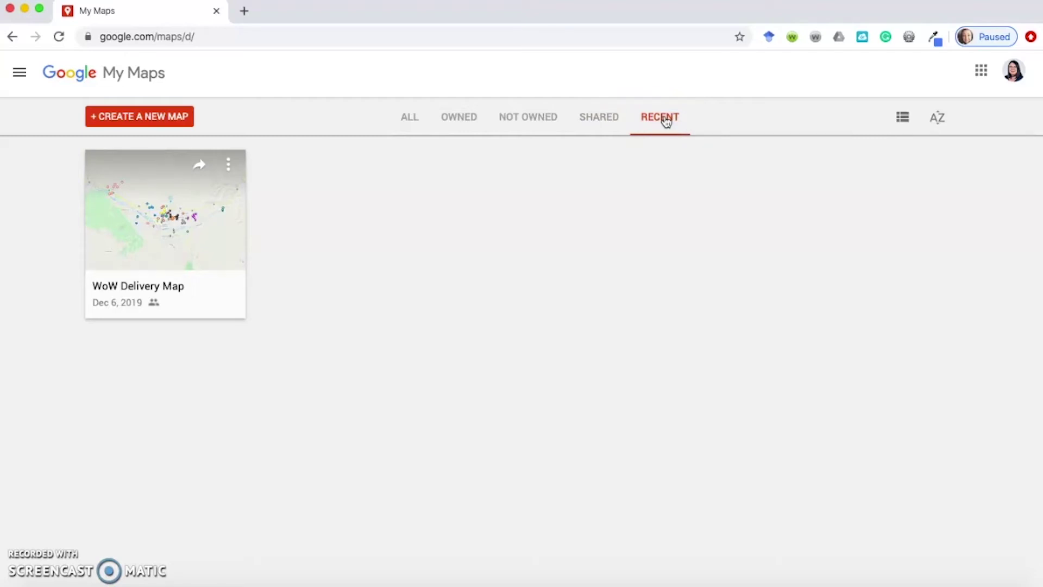
click(667, 127)
Step: Switch the map overview to list view and look at the available sorting options without changing the order
click(902, 116)
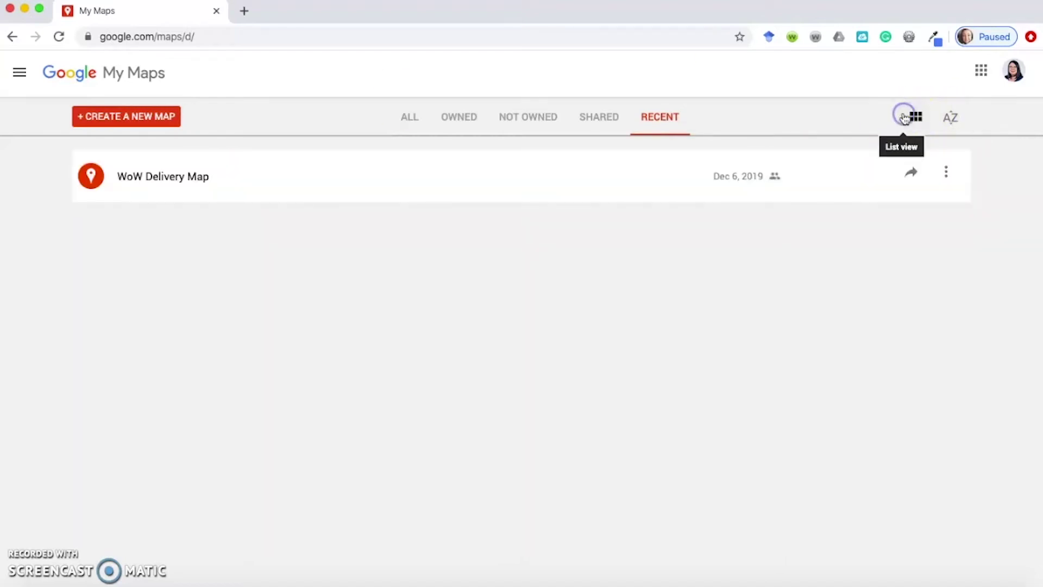
click(947, 116)
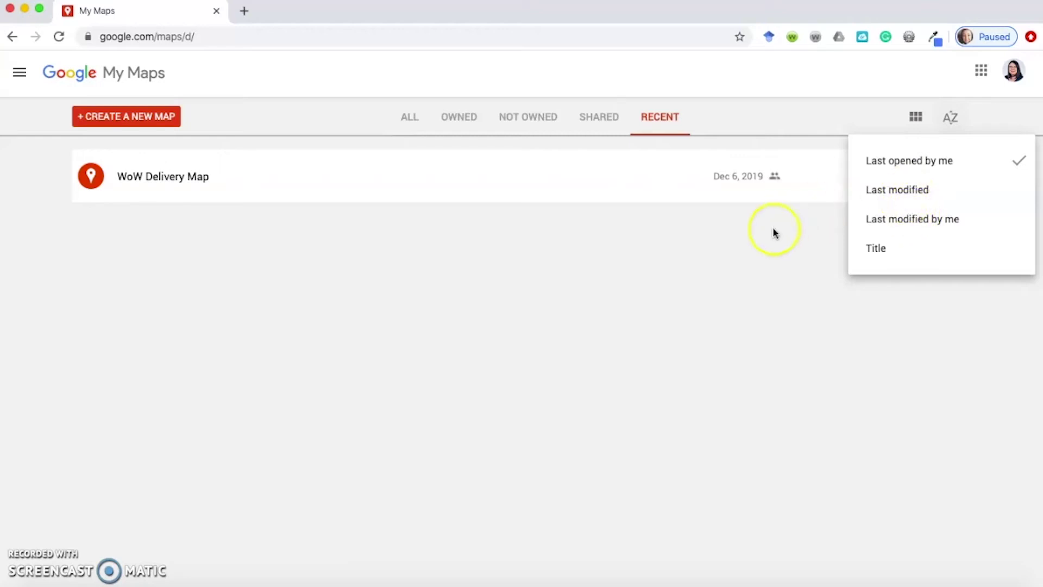
click(663, 259)
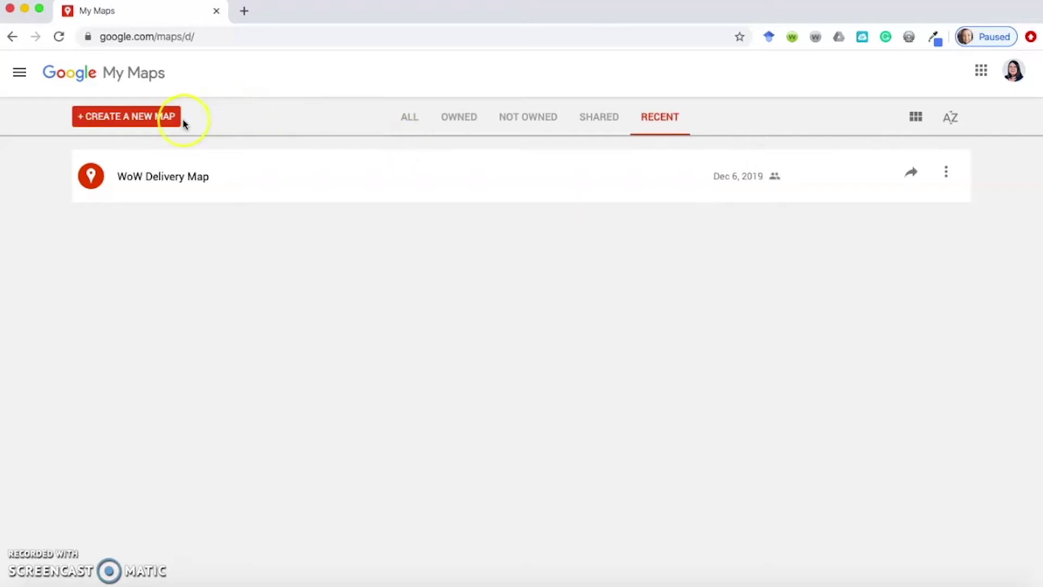
Step: Create a new map and title it Campsites, leaving the description empty
click(168, 120)
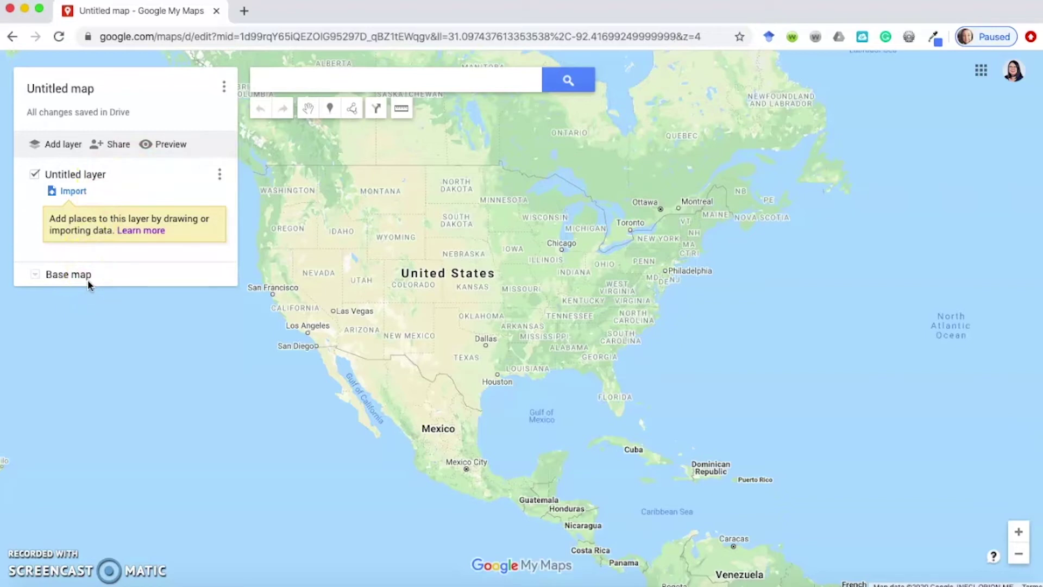
click(90, 91)
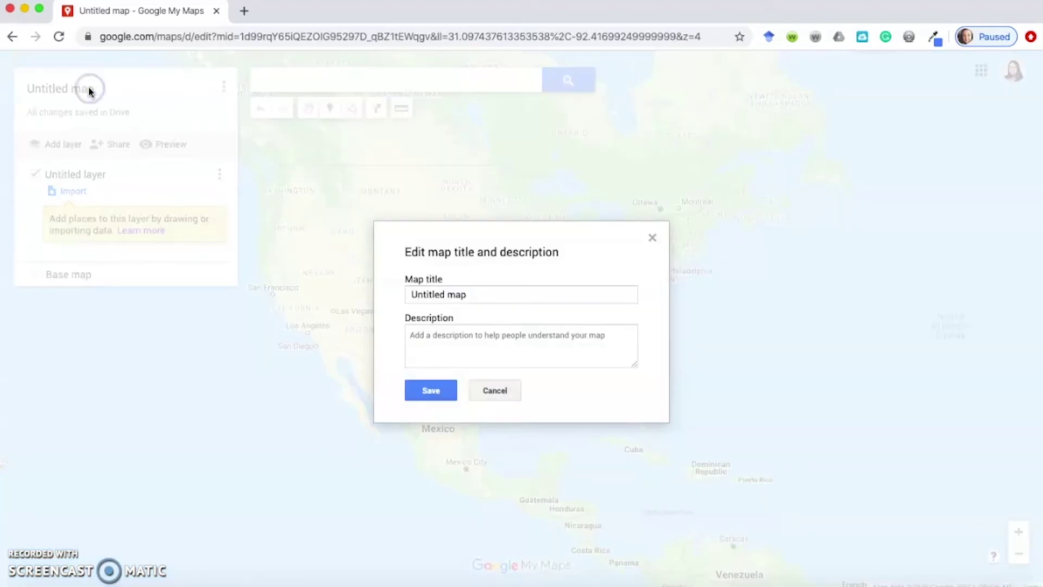
click(489, 290)
triple_click(489, 290)
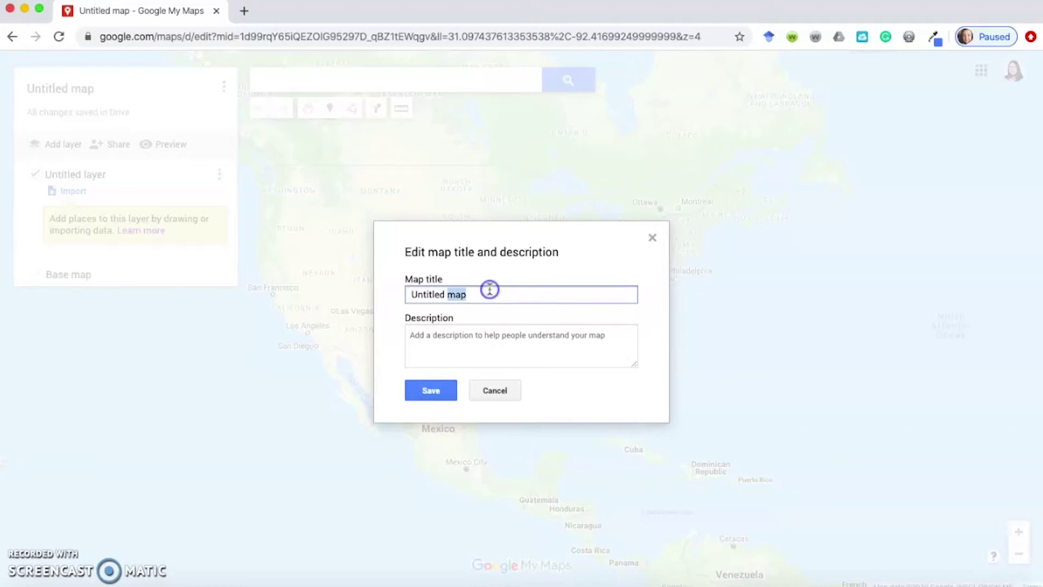
text(Camp)
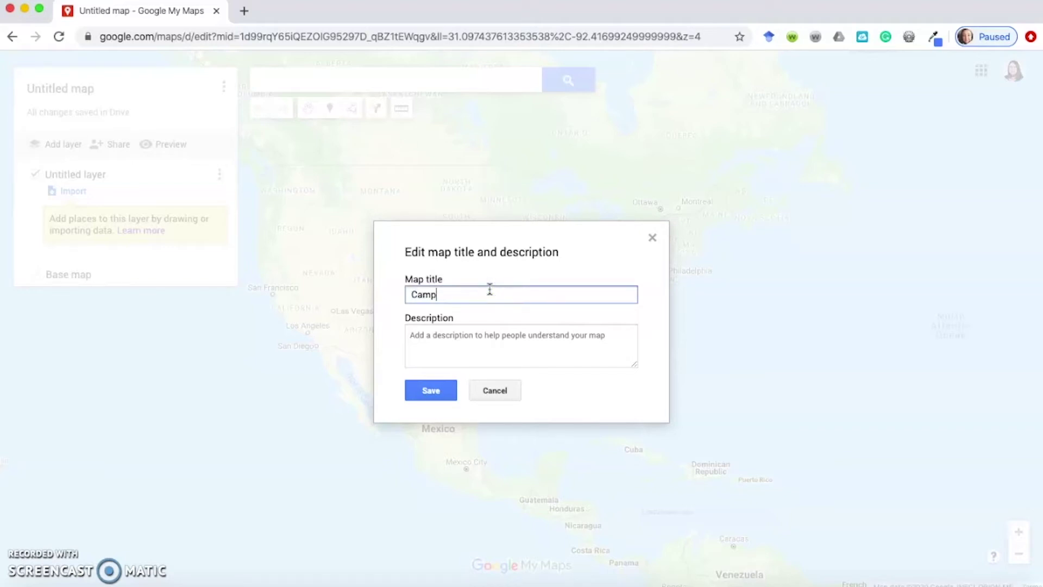
text(sites)
click(434, 391)
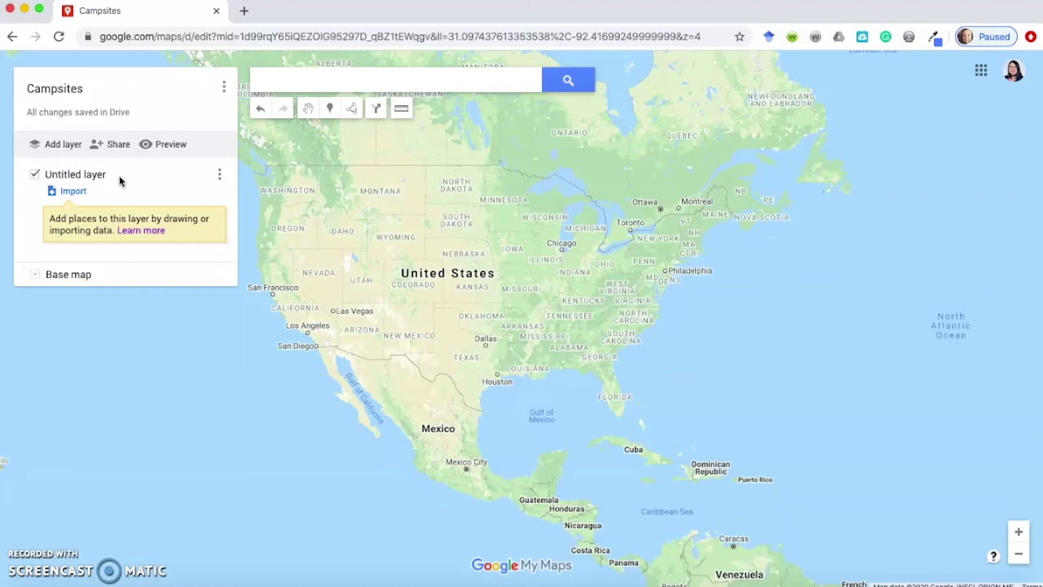
Step: Rename the untitled layer of the map as Favorites
click(219, 178)
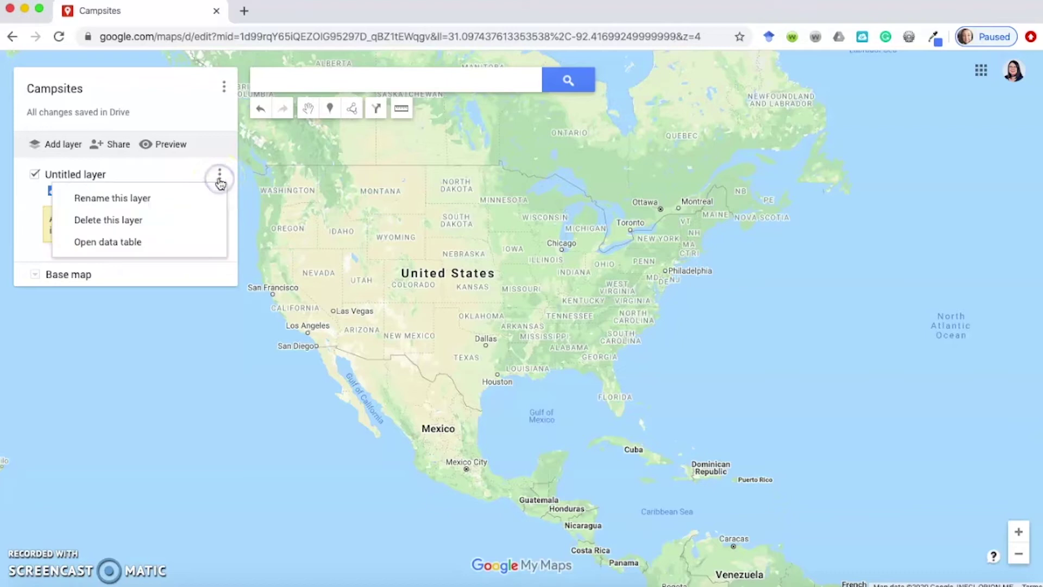
click(177, 199)
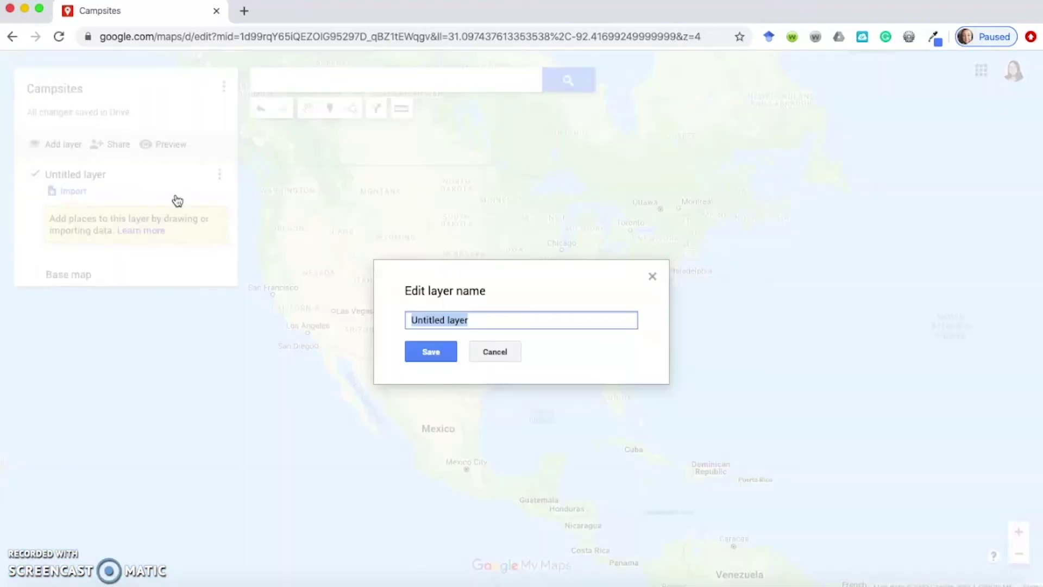
key(BackSpace)
text(Favorites)
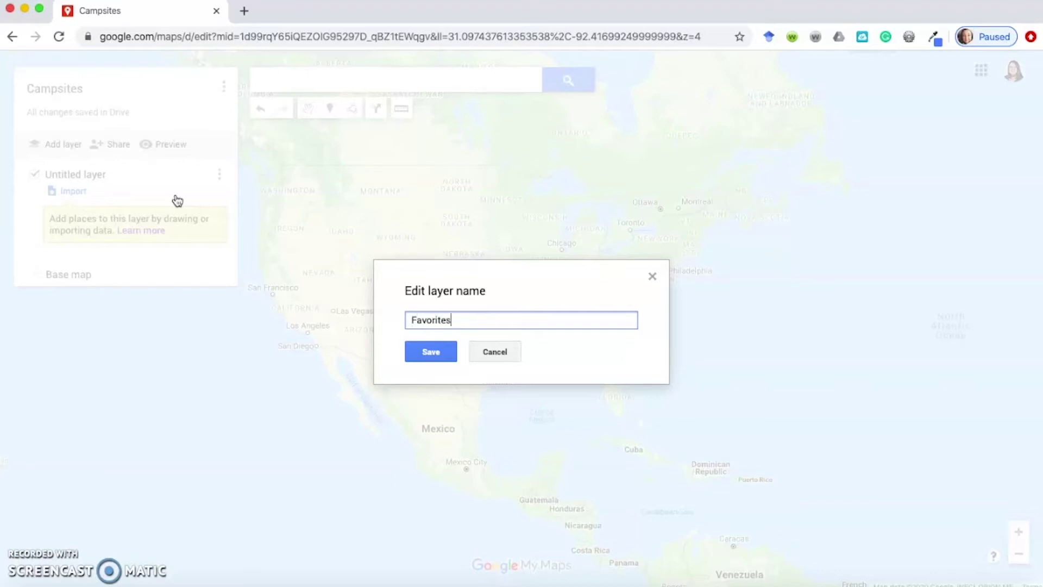
click(433, 352)
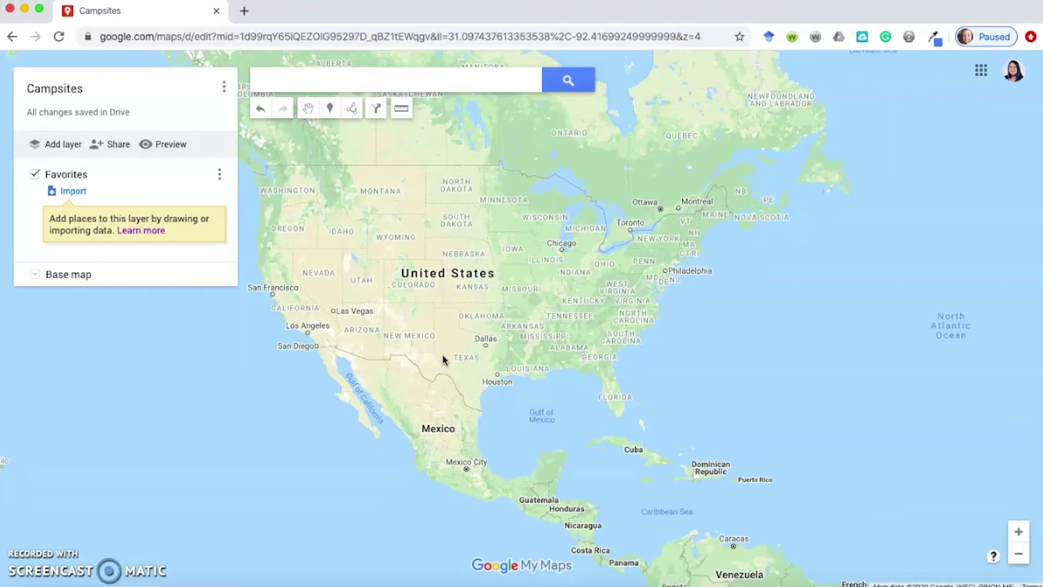
Step: Find Big Creek Campground by the reservoir near Grand Mesa, Colorado, add it to the Favorites layer and close its details
click(321, 312)
click(310, 163)
click(360, 293)
click(391, 297)
double_click(391, 297)
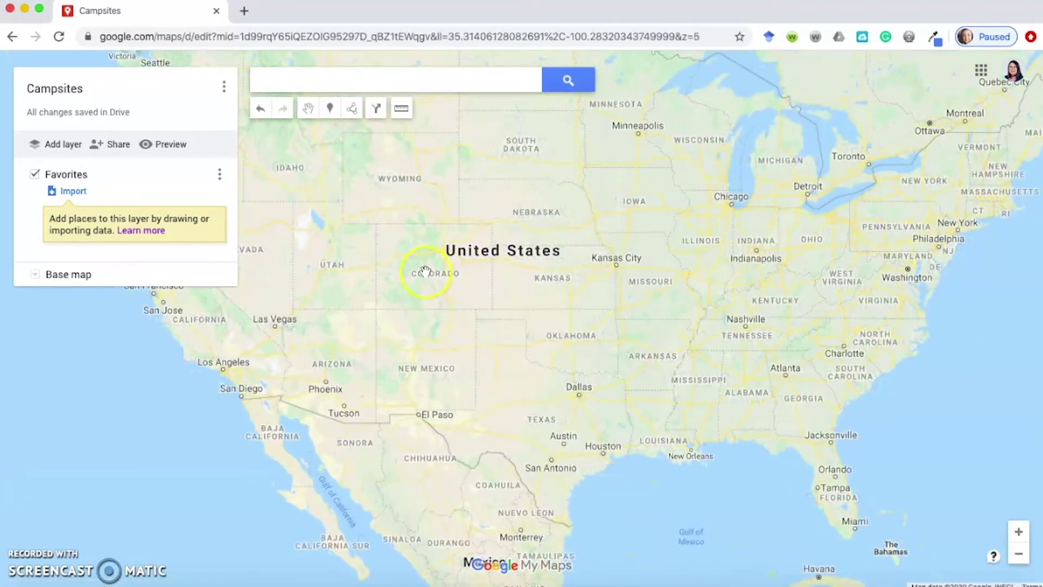
double_click(426, 271)
double_click(342, 252)
click(326, 252)
drag(333, 261, 391, 319)
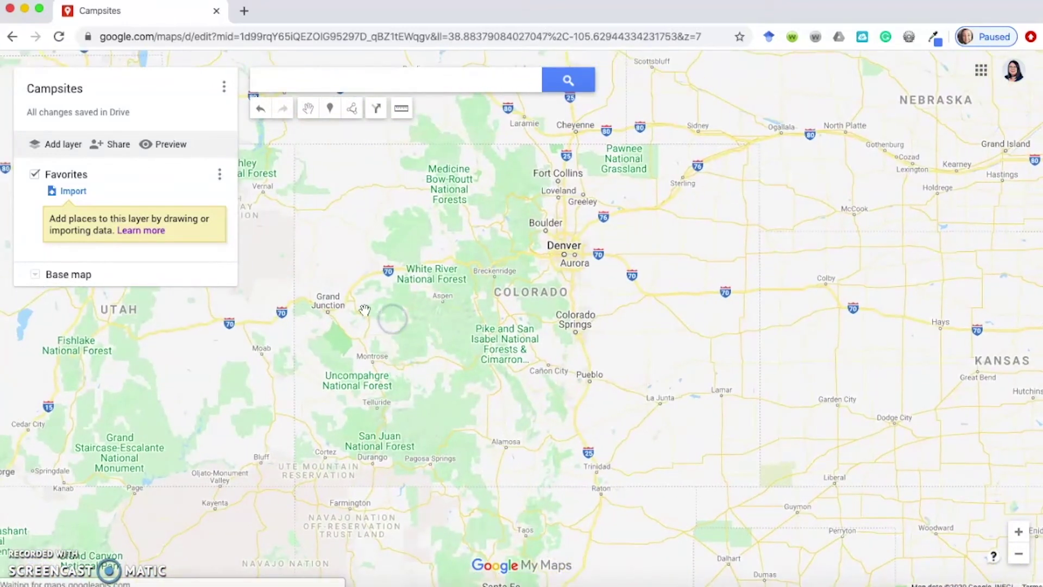
double_click(365, 310)
double_click(364, 309)
click(411, 324)
double_click(411, 325)
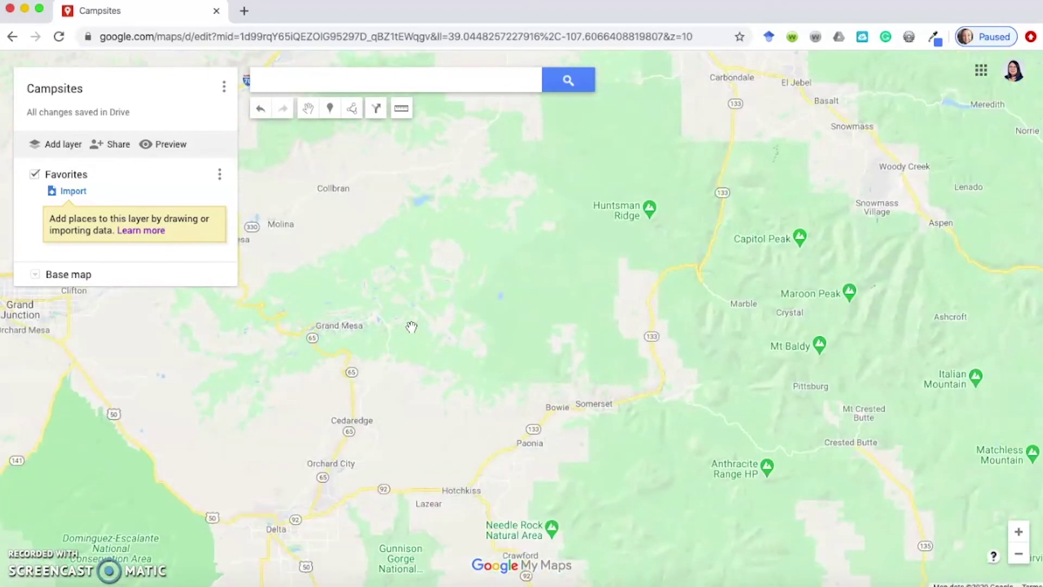
click(402, 298)
double_click(403, 298)
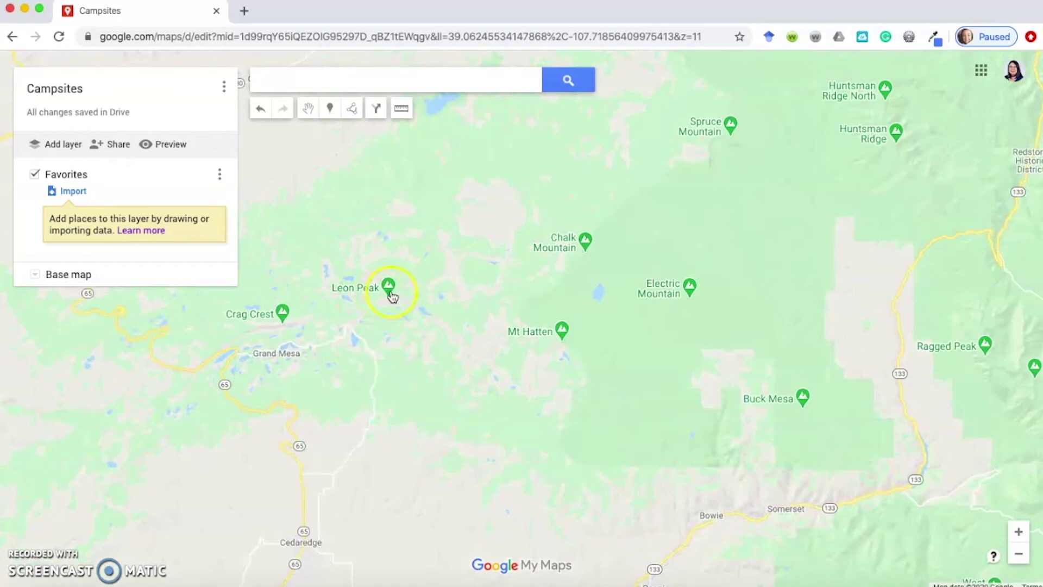
click(344, 317)
double_click(344, 317)
drag(344, 309, 351, 350)
double_click(337, 315)
double_click(337, 315)
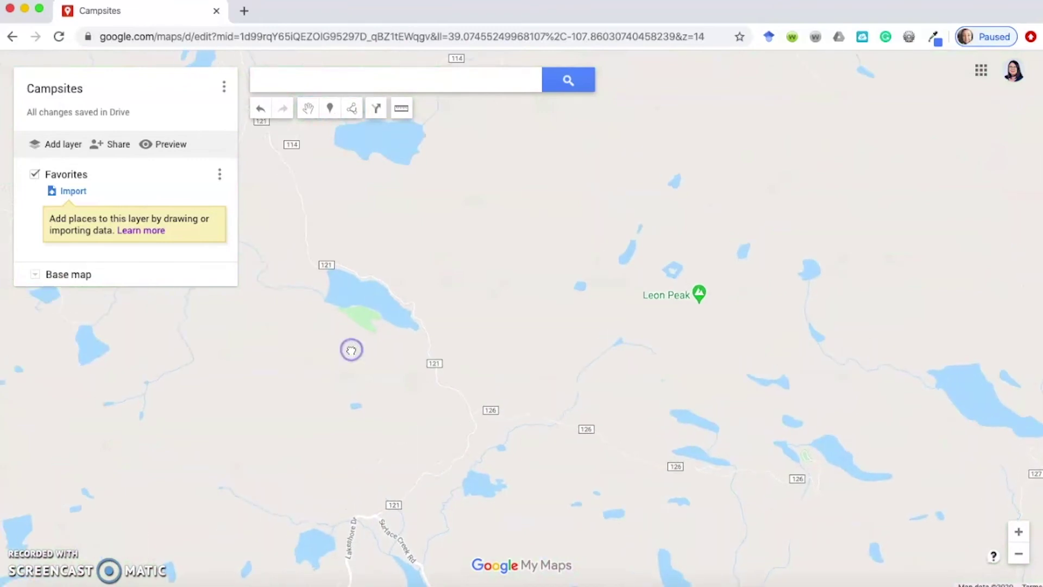
double_click(350, 348)
click(380, 296)
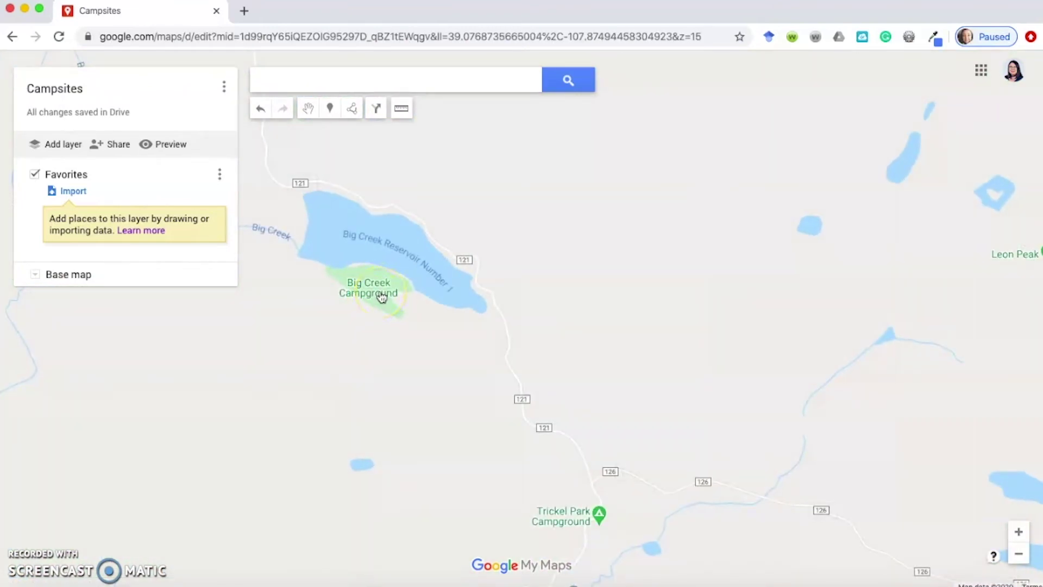
click(382, 297)
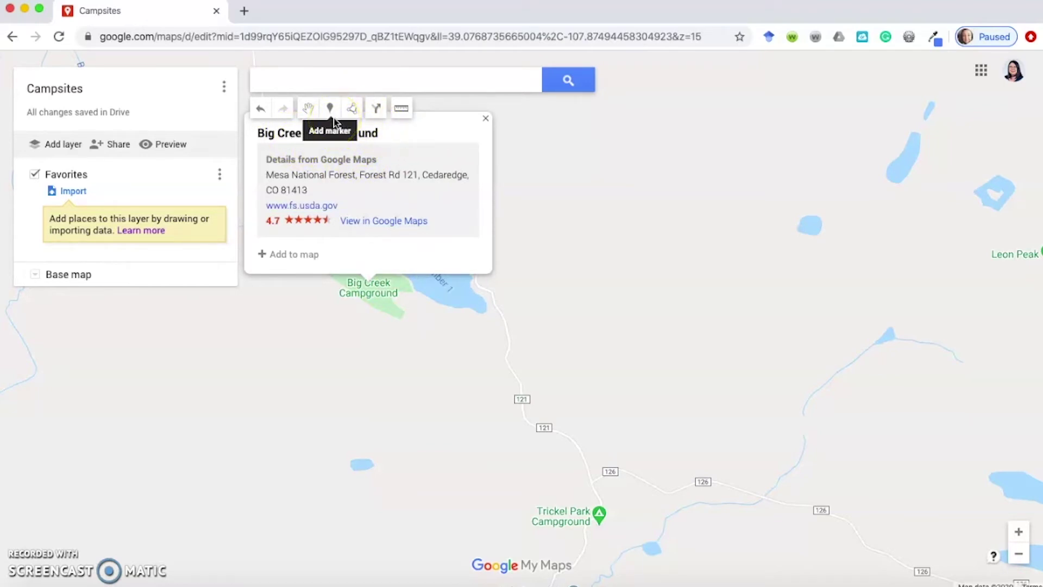
click(301, 260)
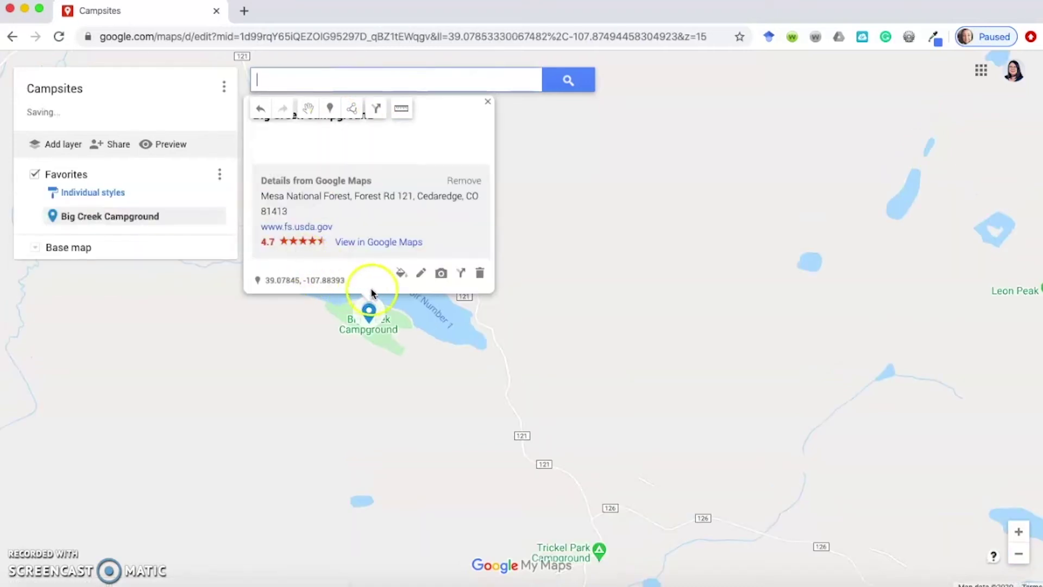
click(488, 101)
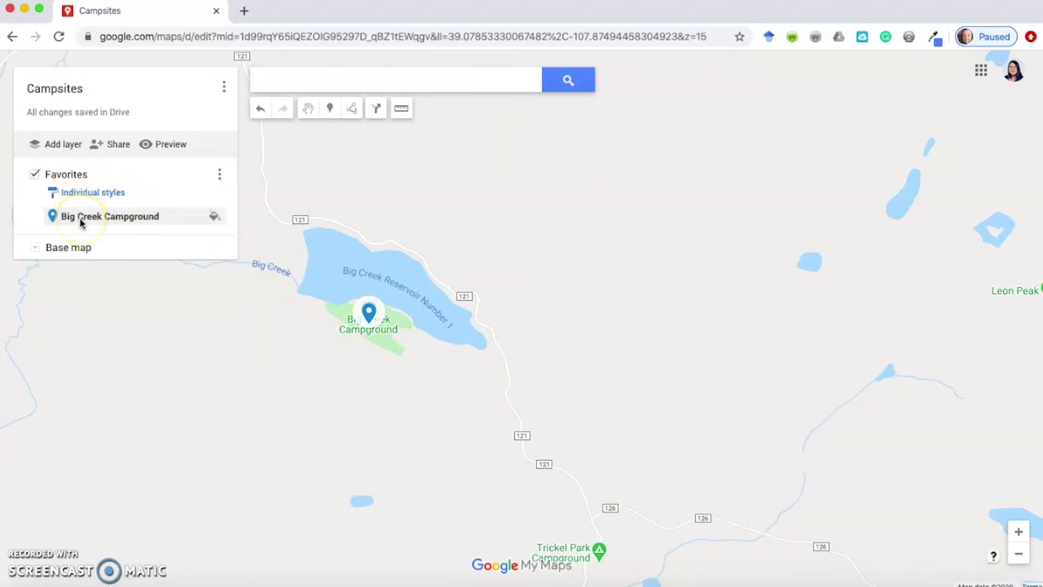
Step: Change the map's base map to the satellite imagery style
click(40, 246)
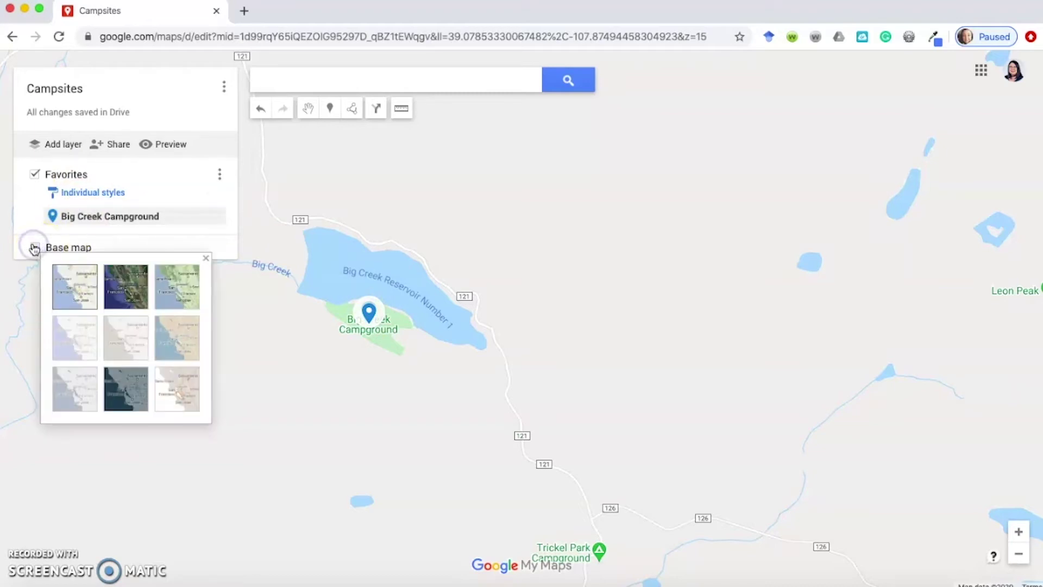
click(132, 286)
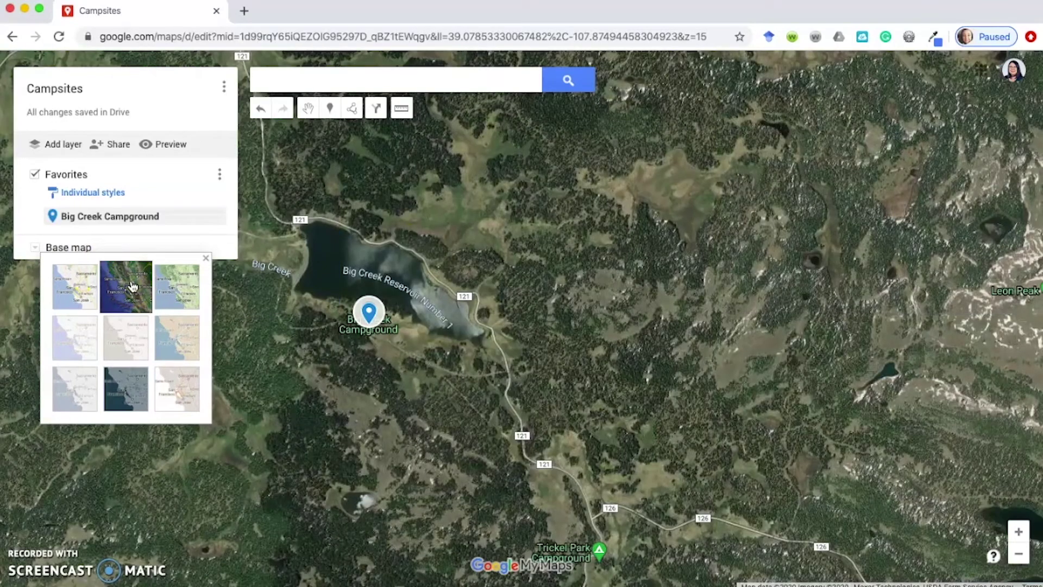
Step: Change the base map to the standard light road map style and close the base map choices
click(216, 291)
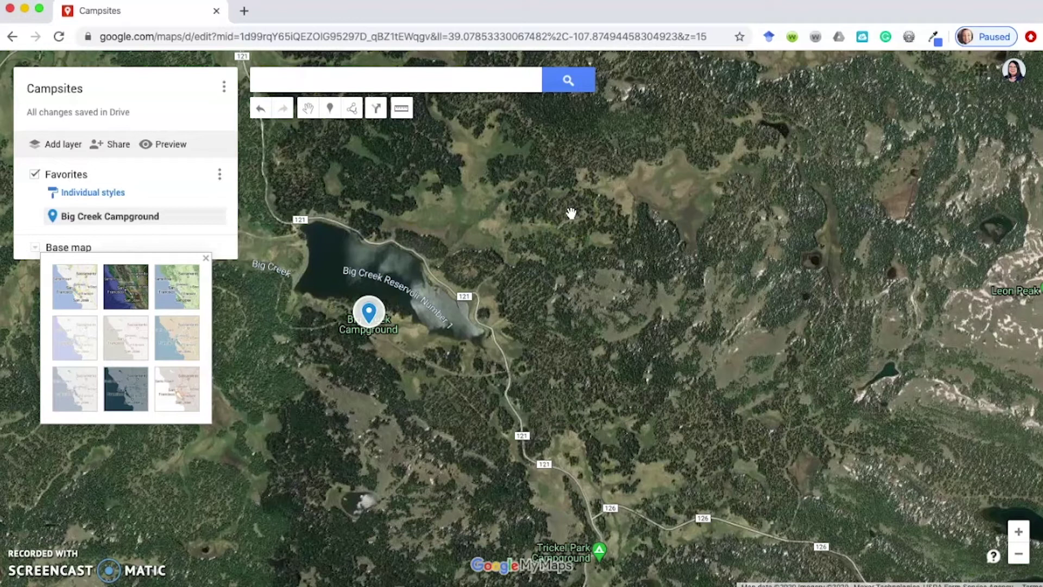
click(80, 288)
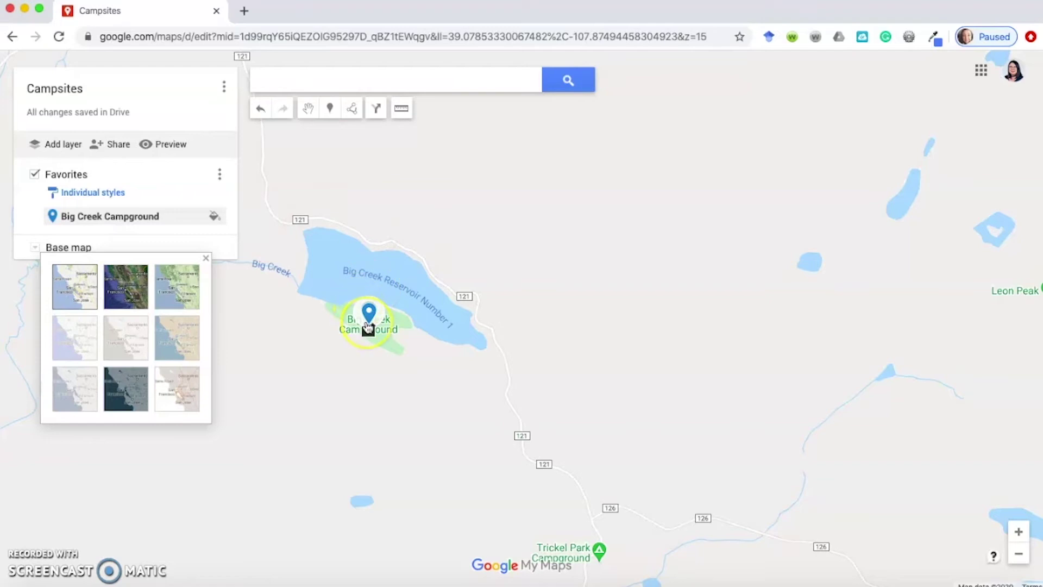
click(206, 258)
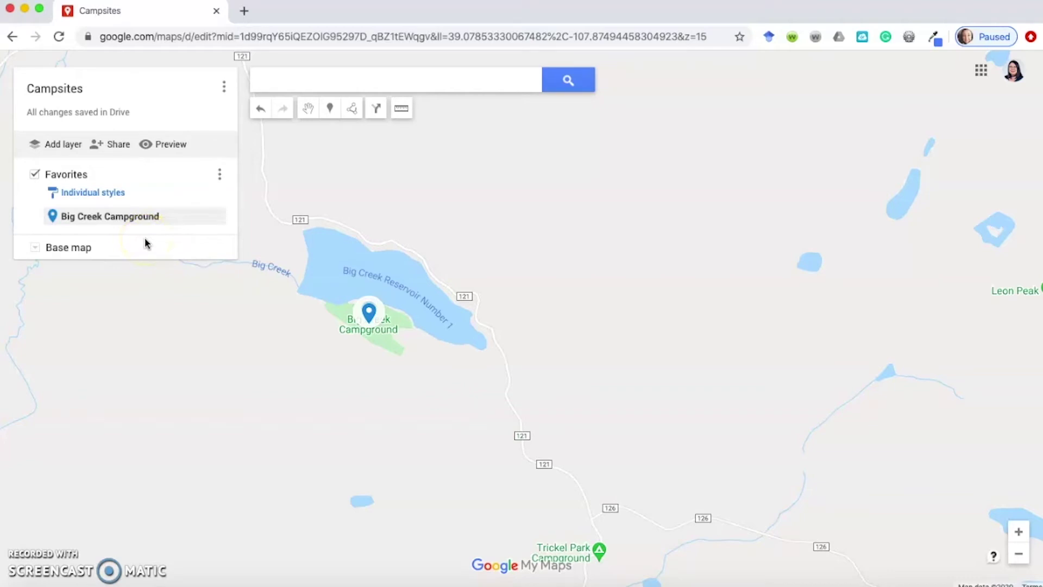
Step: Add a new layer to the map and name it Second Chance
click(67, 152)
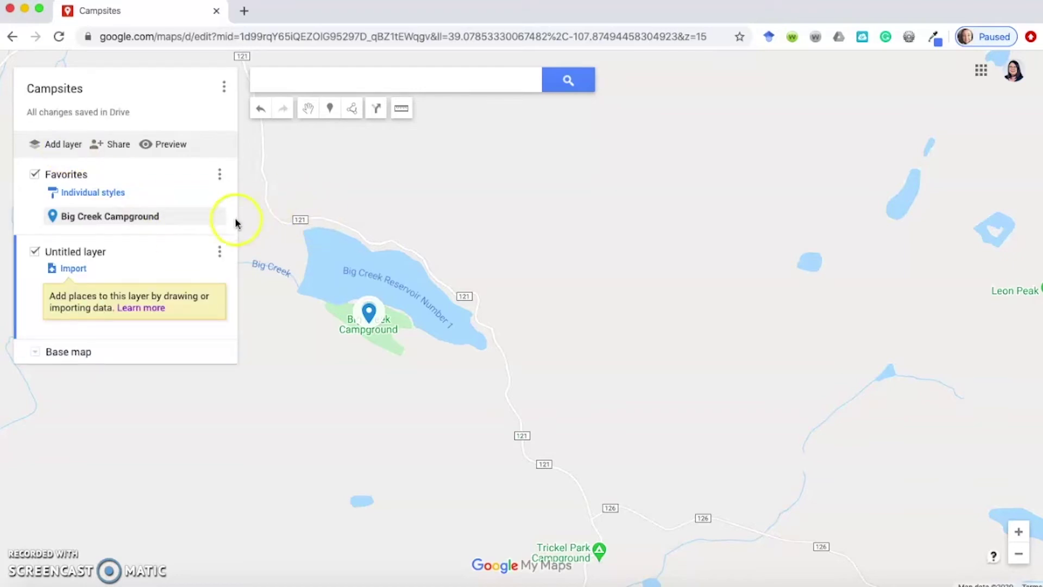
click(220, 255)
click(182, 276)
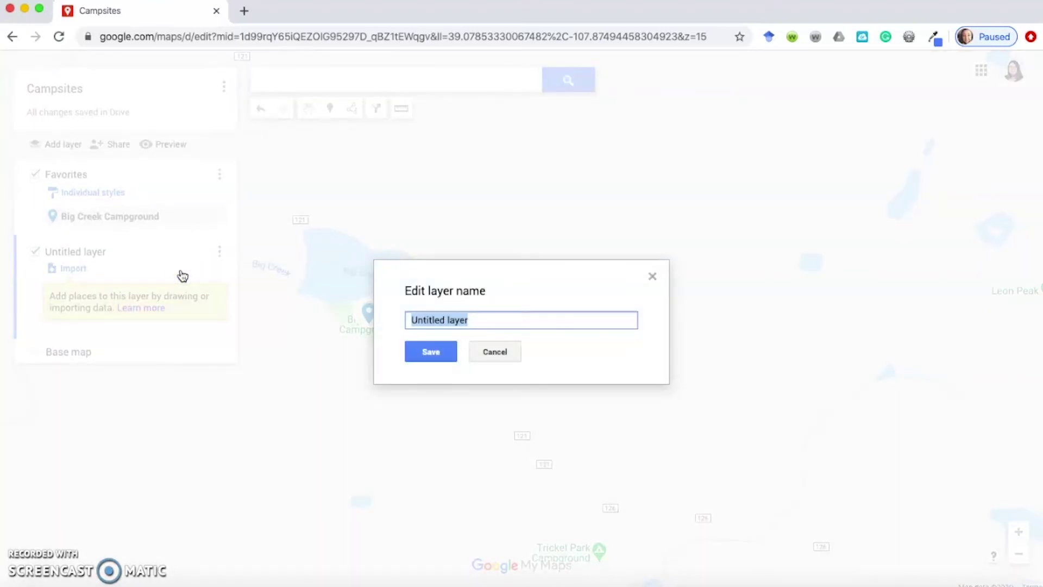
key(BackSpace)
text(Second Ca)
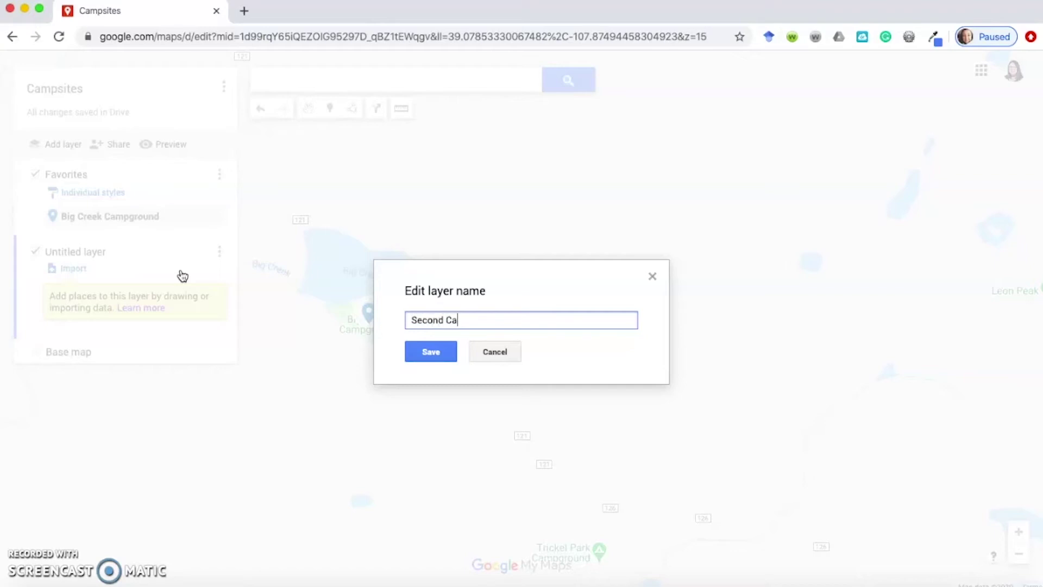
key(BackSpace)
text(hance)
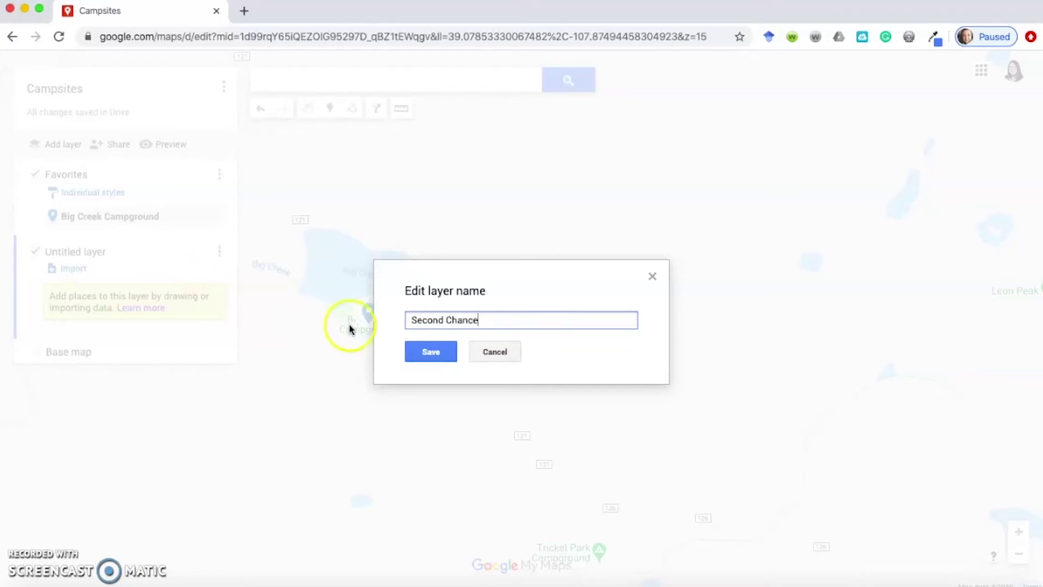
click(420, 353)
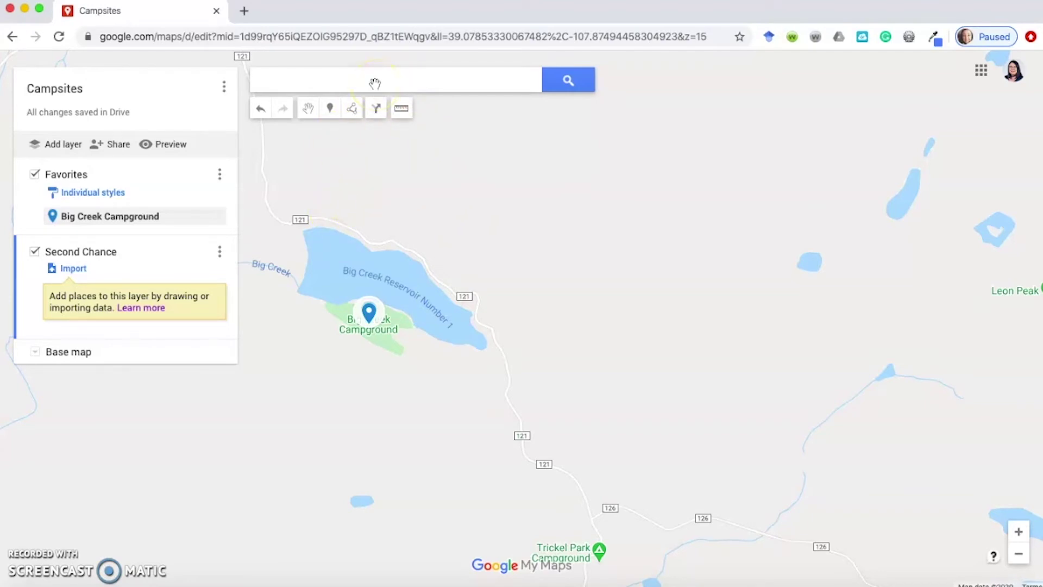
Step: Find Saddlehorn Campground in Grand Junction, CO, and add it to the Second Chance layer, hiding Favorites meanwhile and showing it again
click(483, 84)
text(sad)
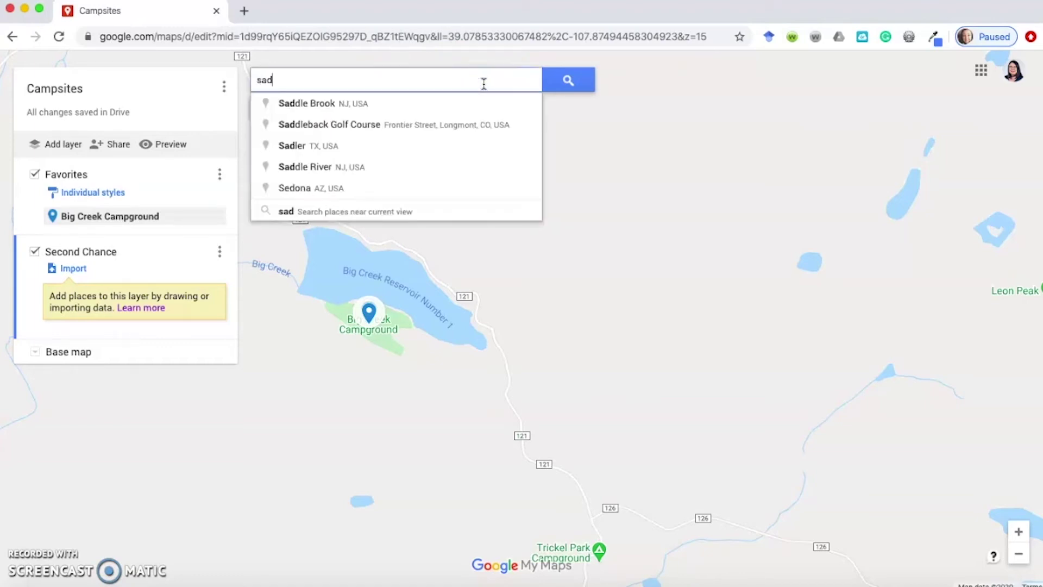
text(leho)
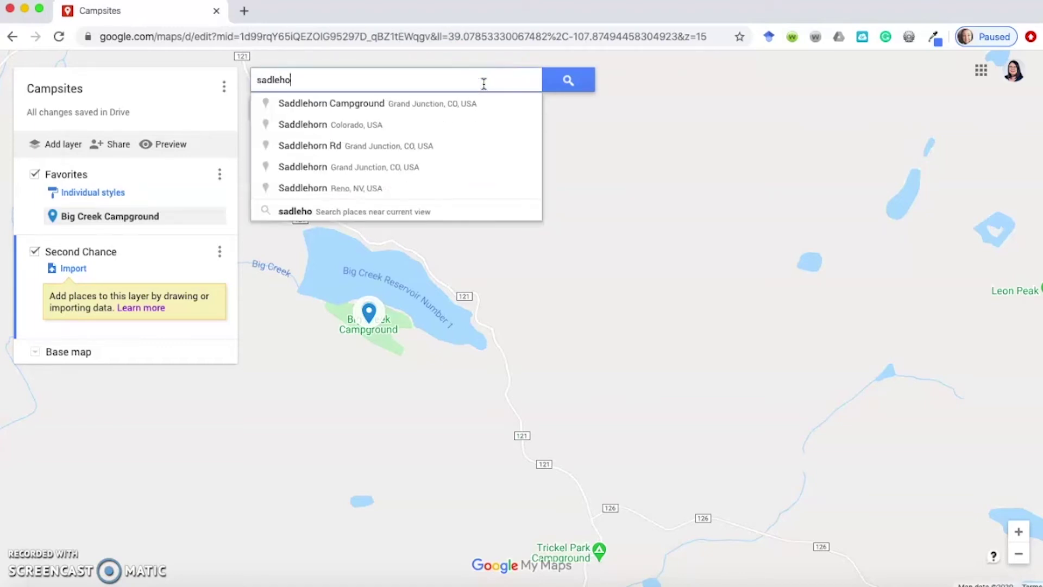
click(411, 109)
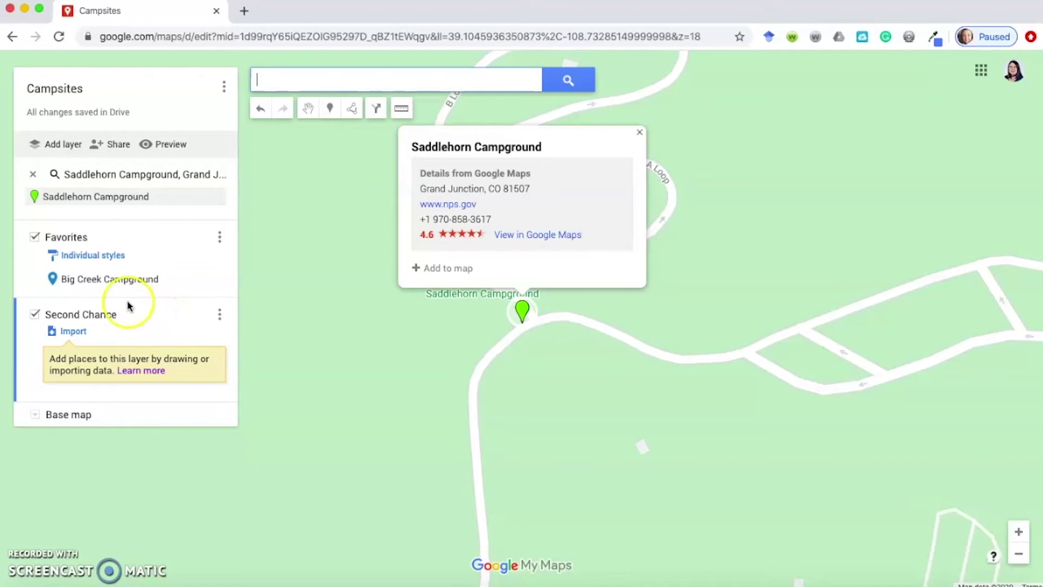
click(35, 237)
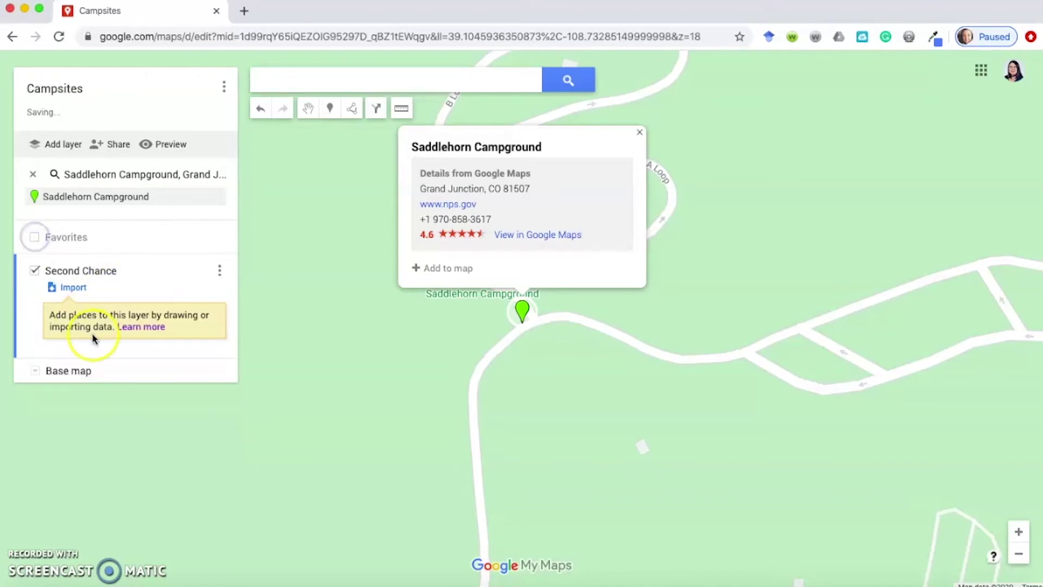
click(467, 268)
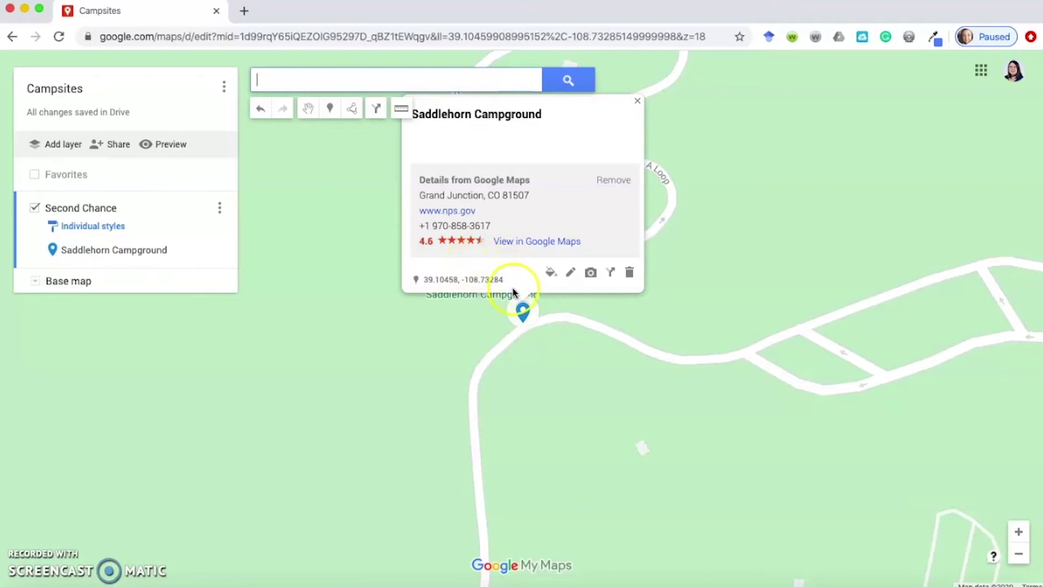
click(522, 314)
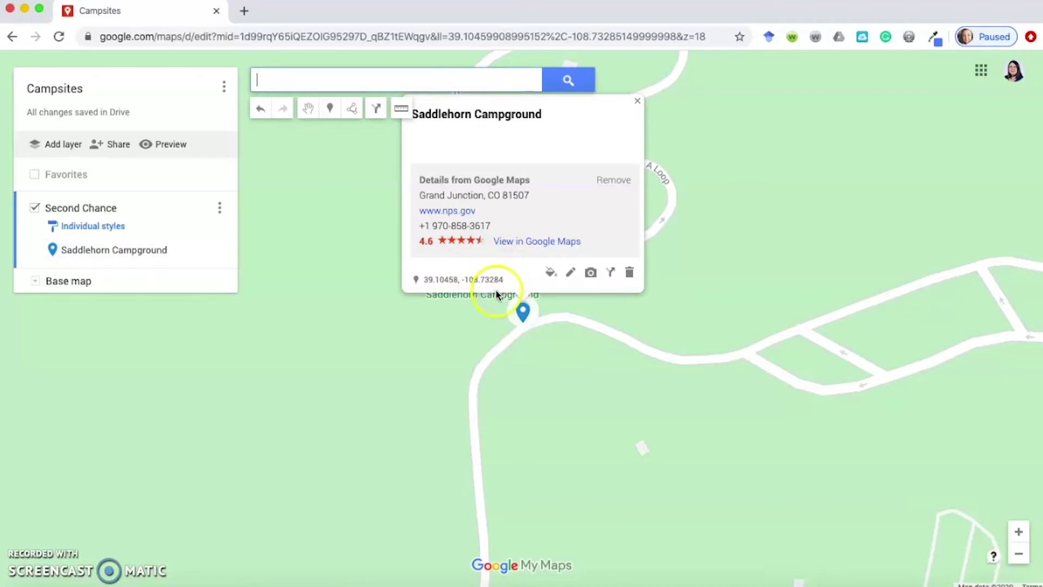
click(39, 175)
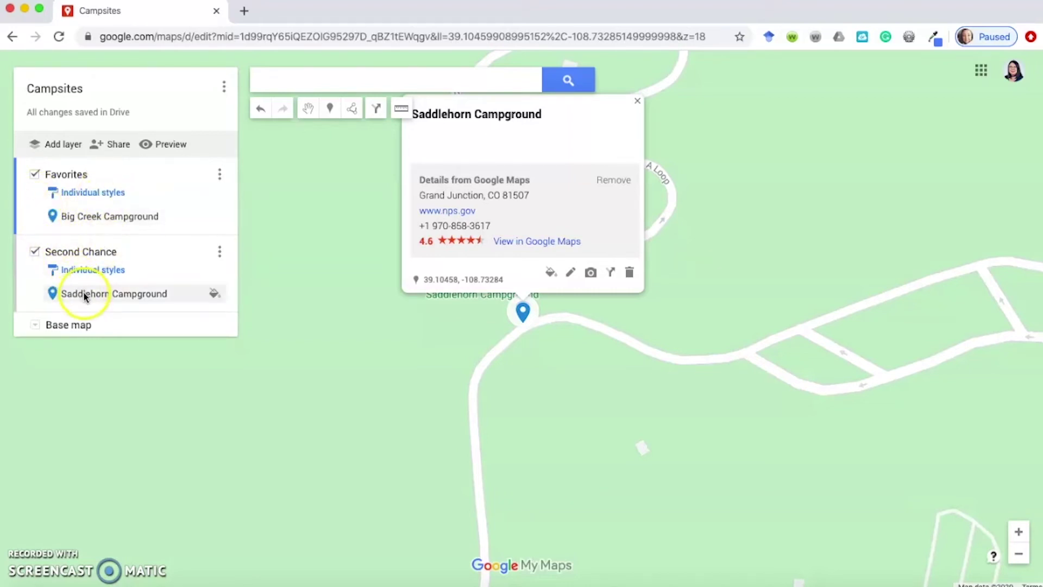
Step: Color the Saddlehorn Campground marker yellow, RGB (255, 234, 0), and close its style choices and details
click(214, 295)
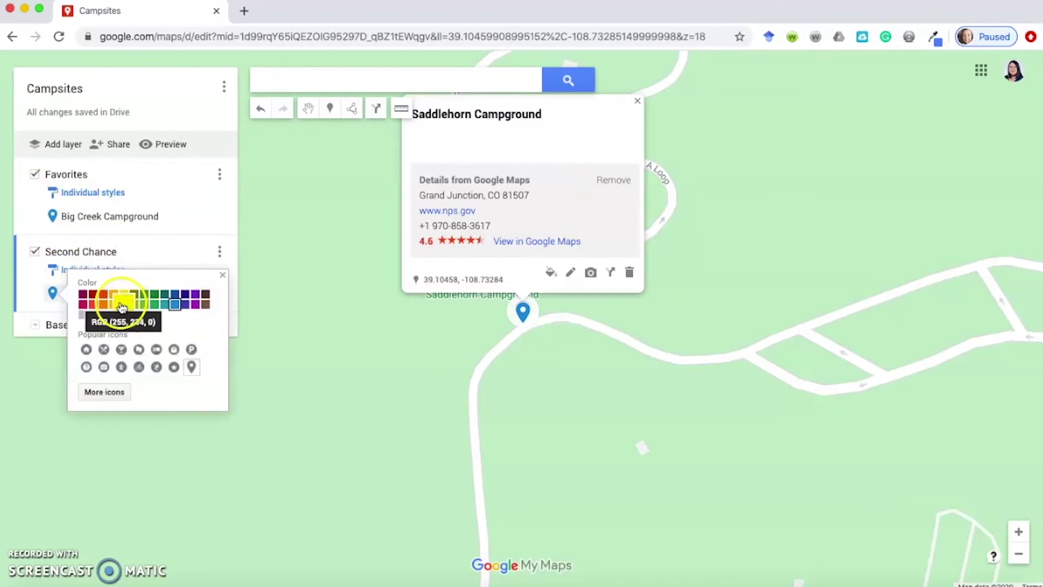
click(121, 307)
click(222, 275)
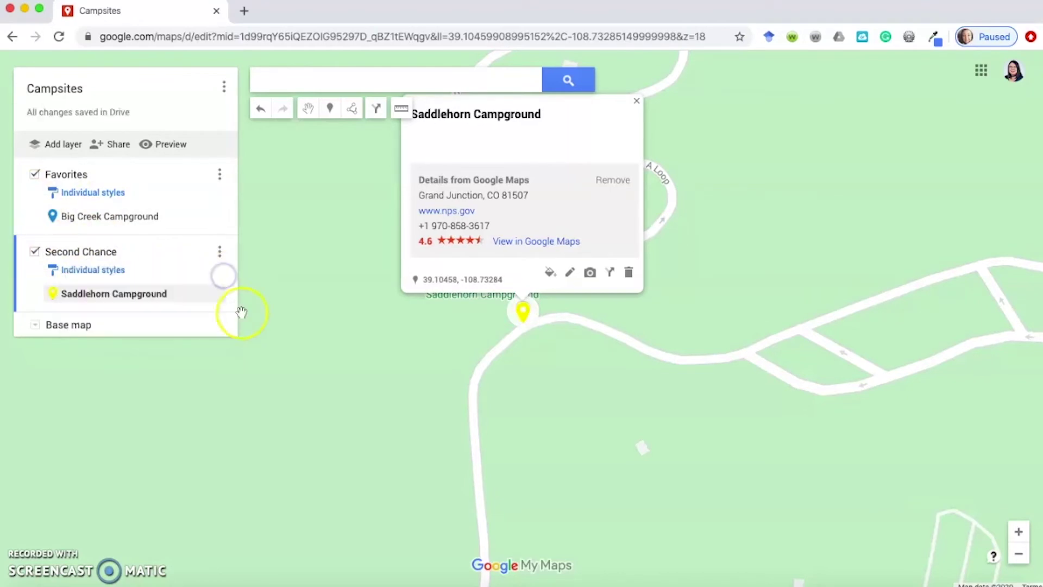
click(636, 101)
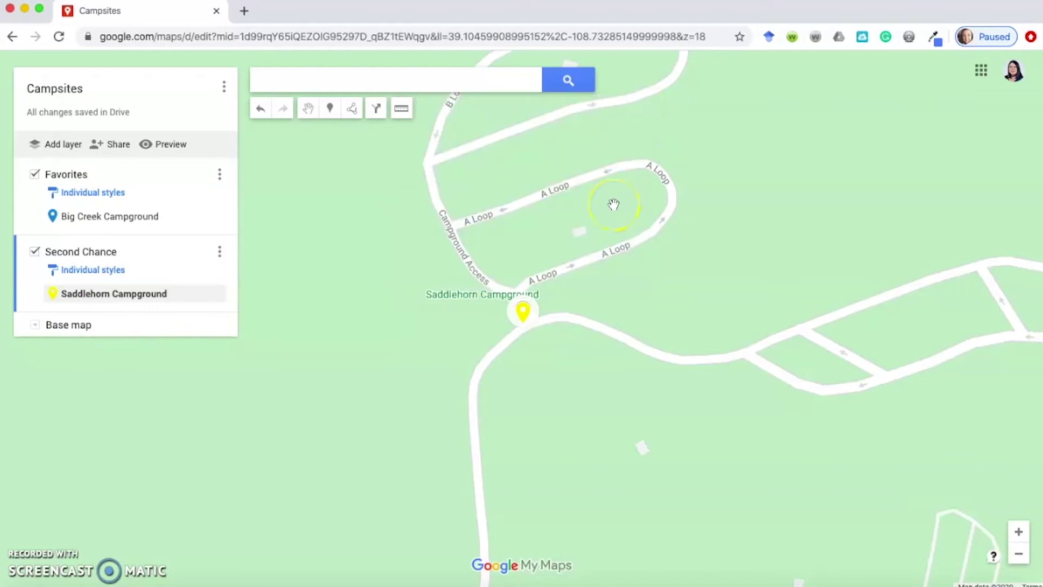
Step: Examine where the Saddlehorn and Big Creek campground markers lie relative to each other and open Saddlehorn Campground's details
scroll(614, 205, down, 10)
scroll(612, 205, down, 5)
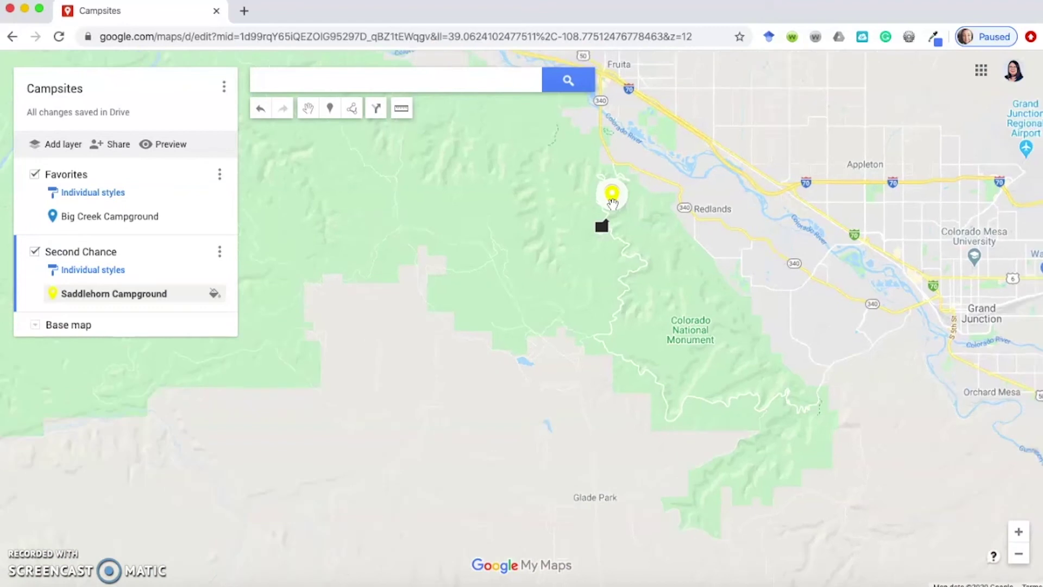
scroll(612, 205, down, 5)
scroll(612, 204, down, 3)
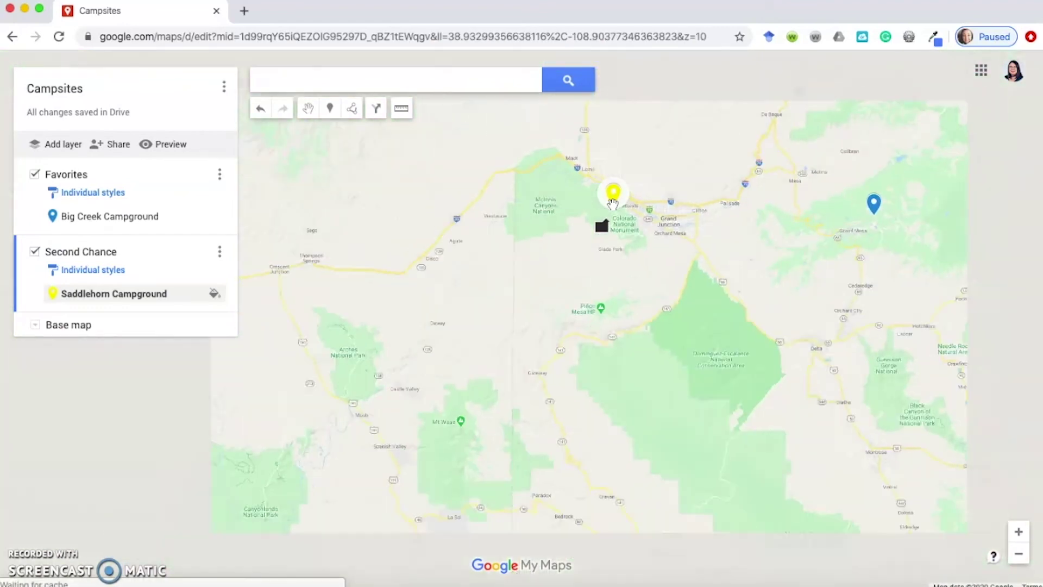
click(840, 202)
click(613, 202)
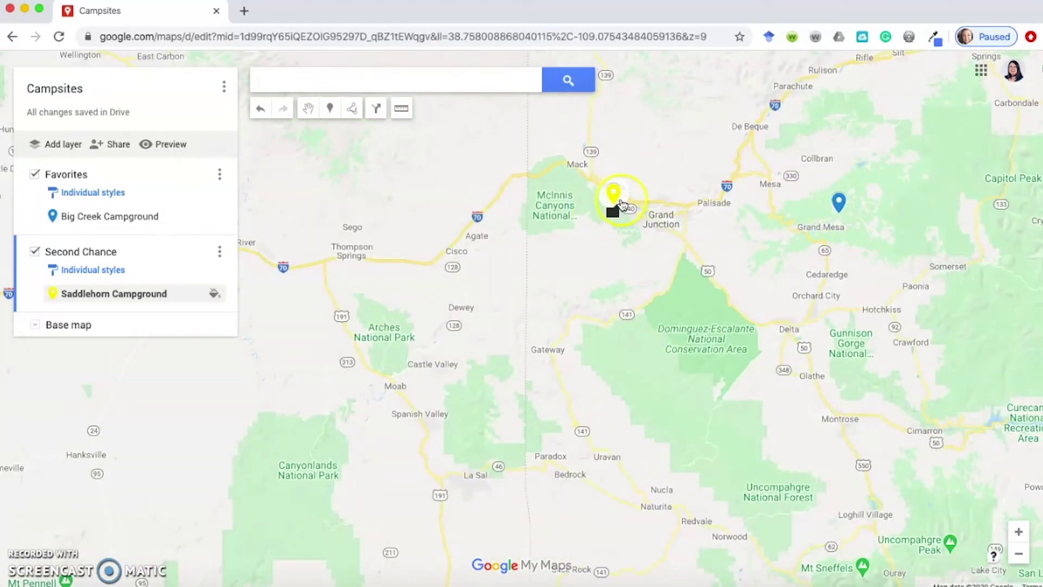
Step: Hide and show the Favorites layer once, and hide and show the Second Chance layer twice
click(35, 175)
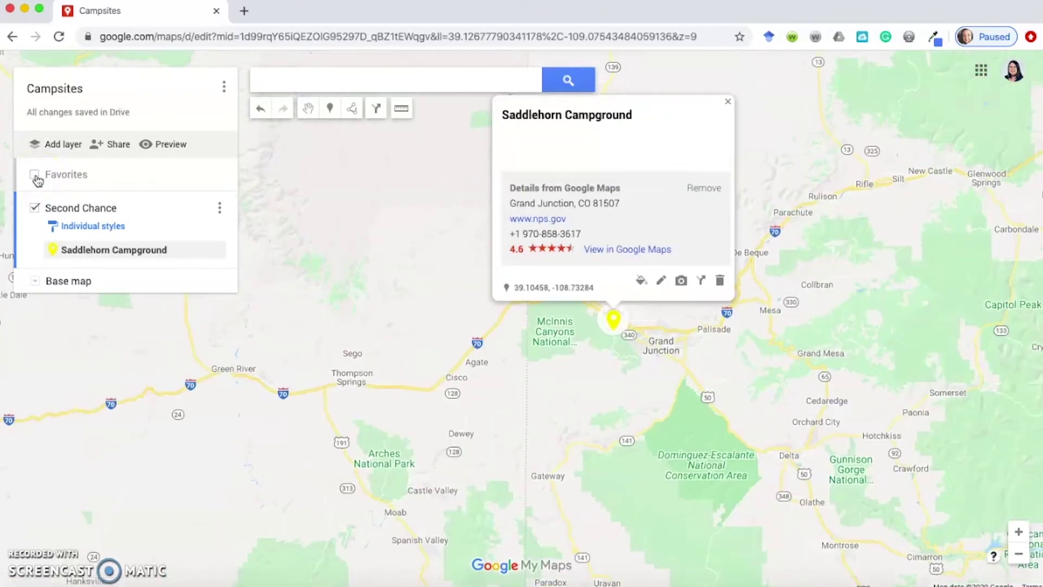
click(35, 175)
click(36, 253)
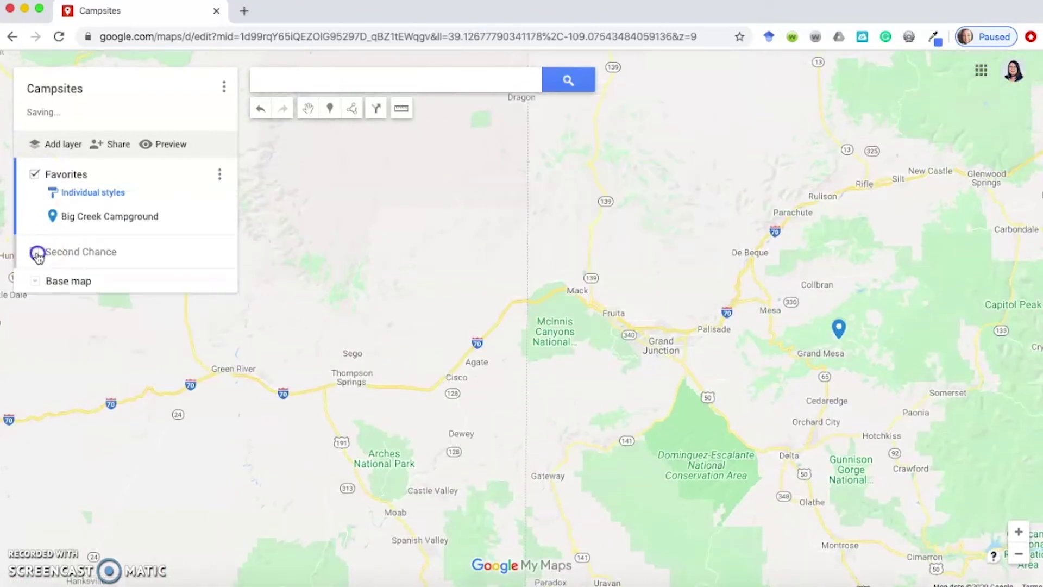
click(35, 253)
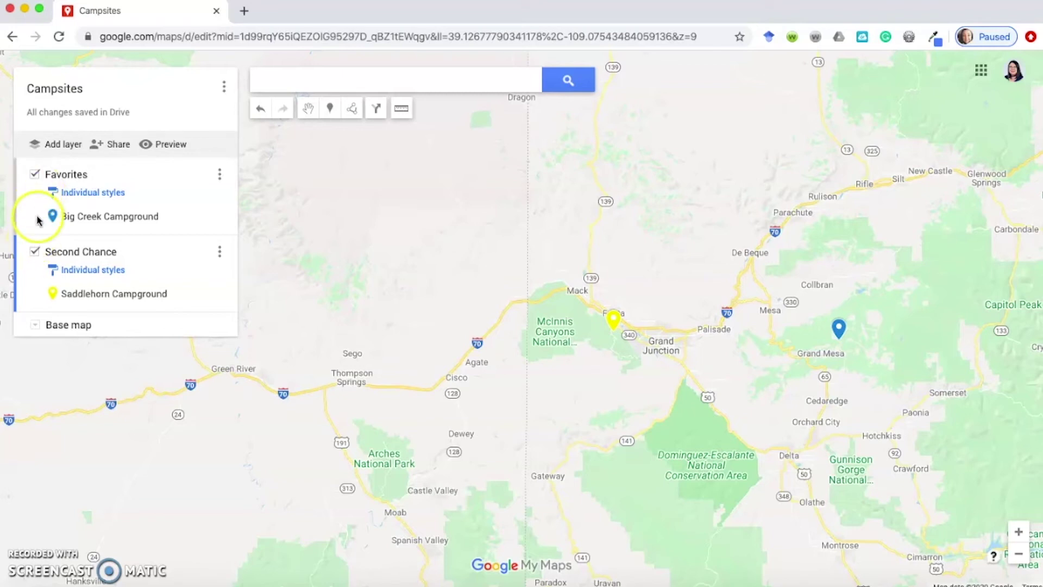
click(36, 253)
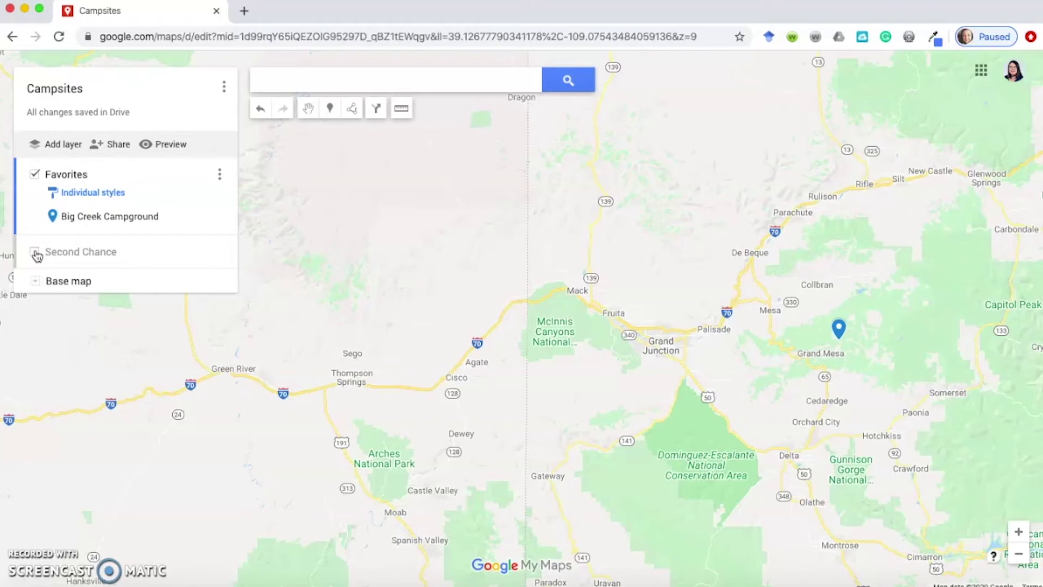
click(35, 253)
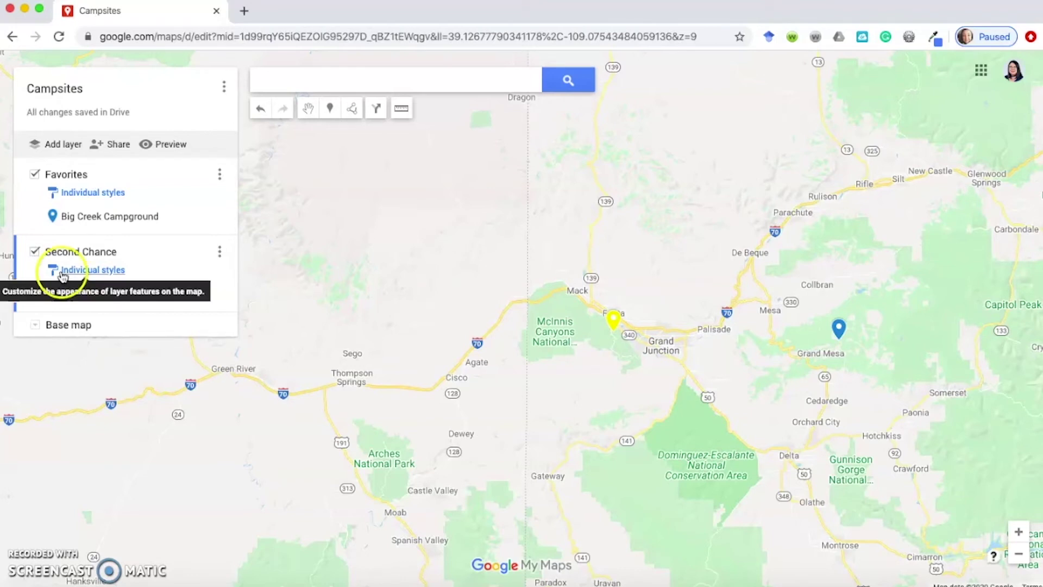
Step: Add a third layer to the map and open the file import for it
click(65, 151)
click(64, 145)
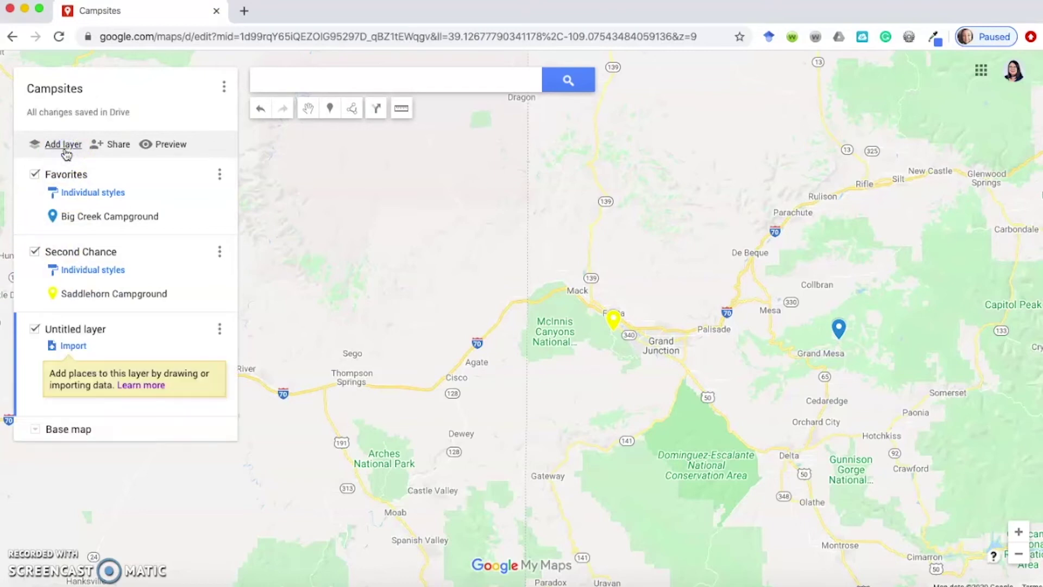
click(78, 332)
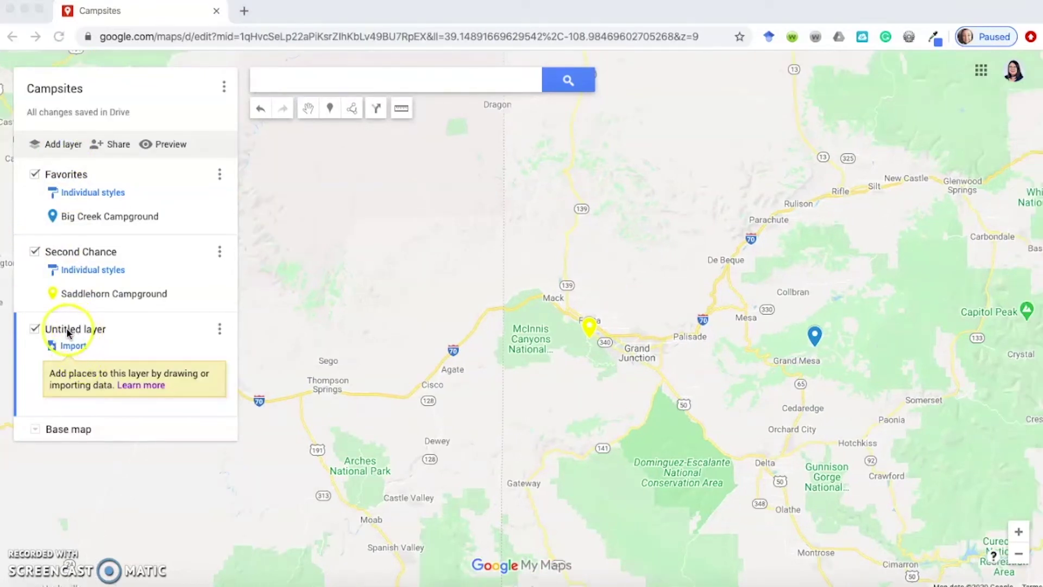
click(76, 346)
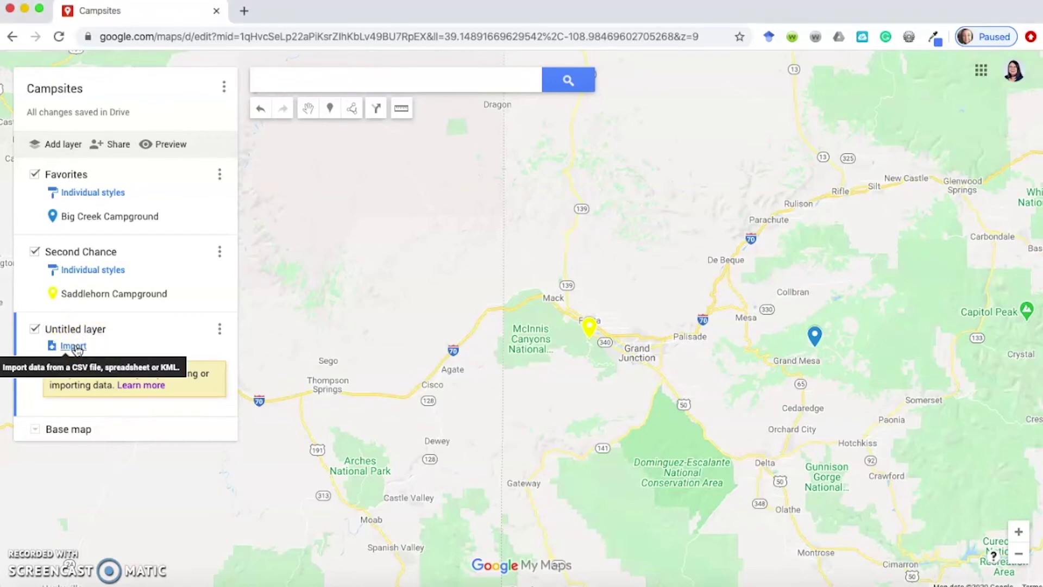
click(77, 348)
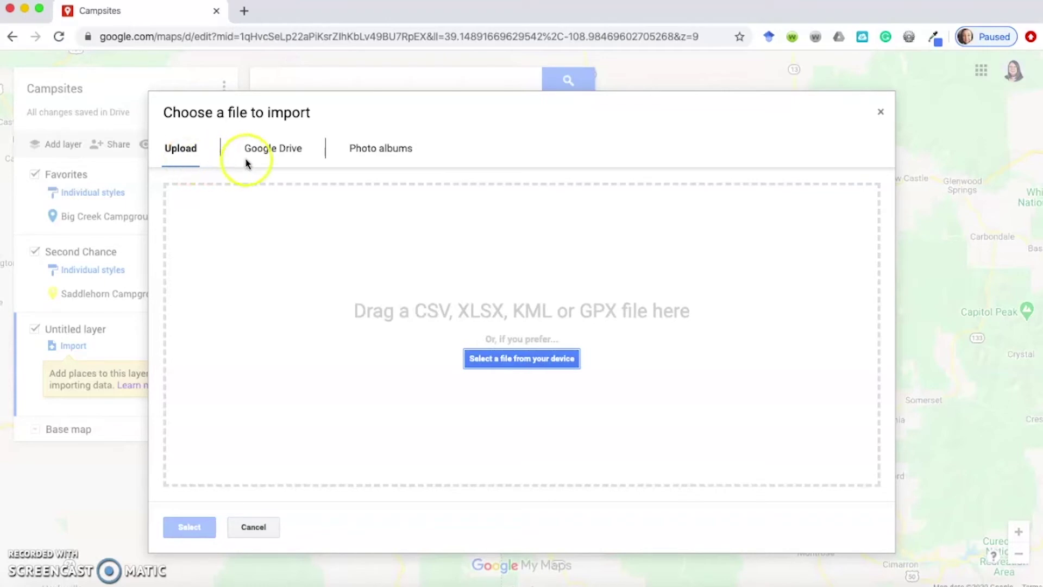
click(350, 151)
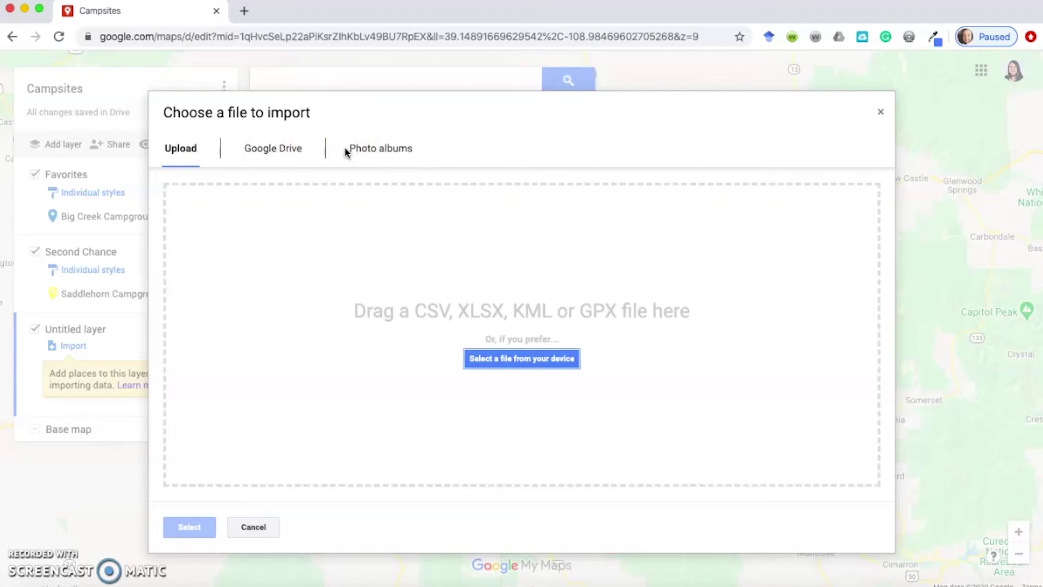
Step: Switch to Excel and examine the Address and Campsite columns of the campground spreadsheet
click(333, 227)
key(super+Tab)
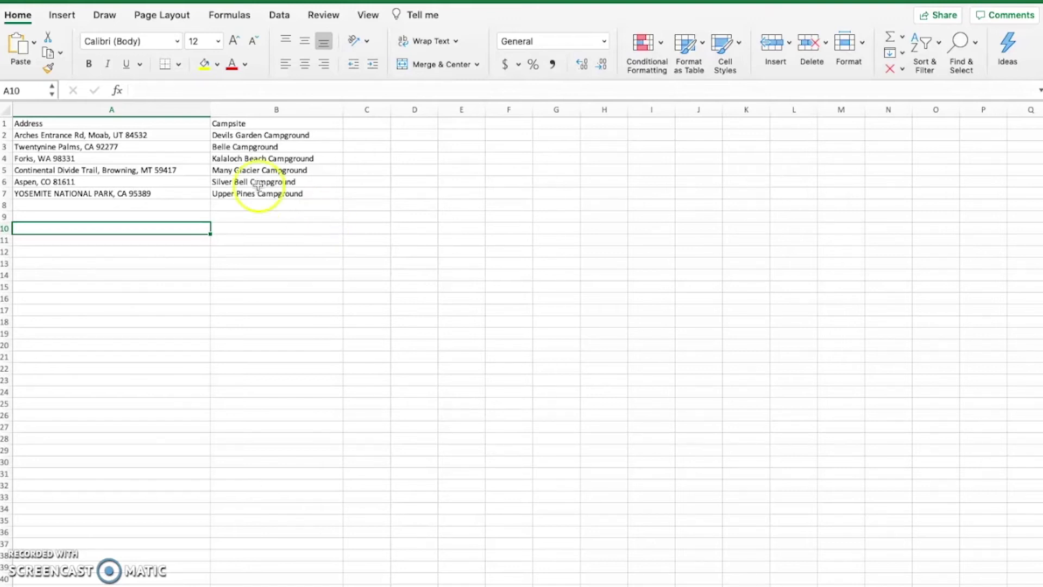
click(70, 115)
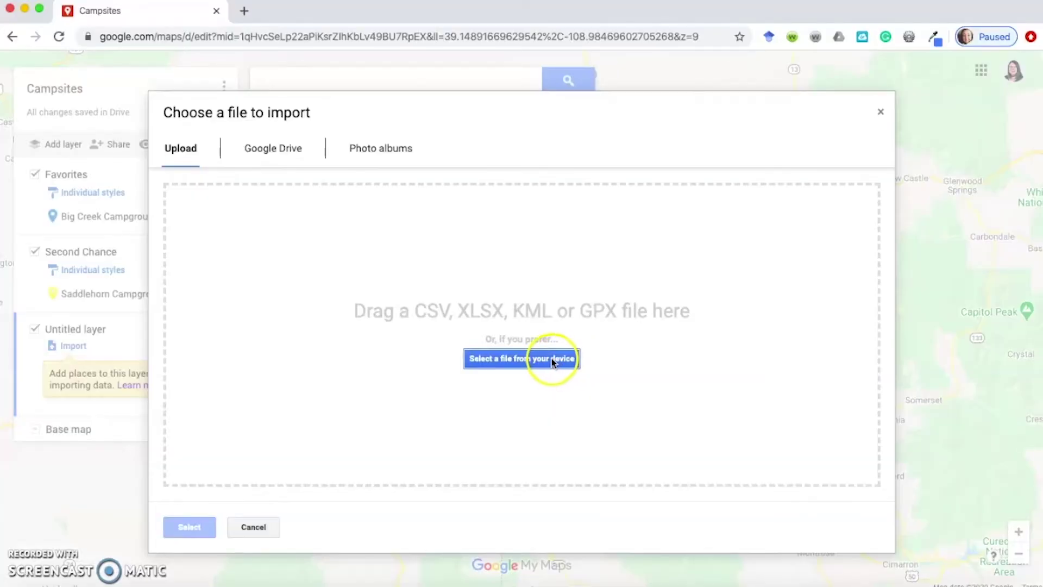
Step: Upload NewCampsites.xlsx from the Desktop as the import file for the untitled layer
click(552, 360)
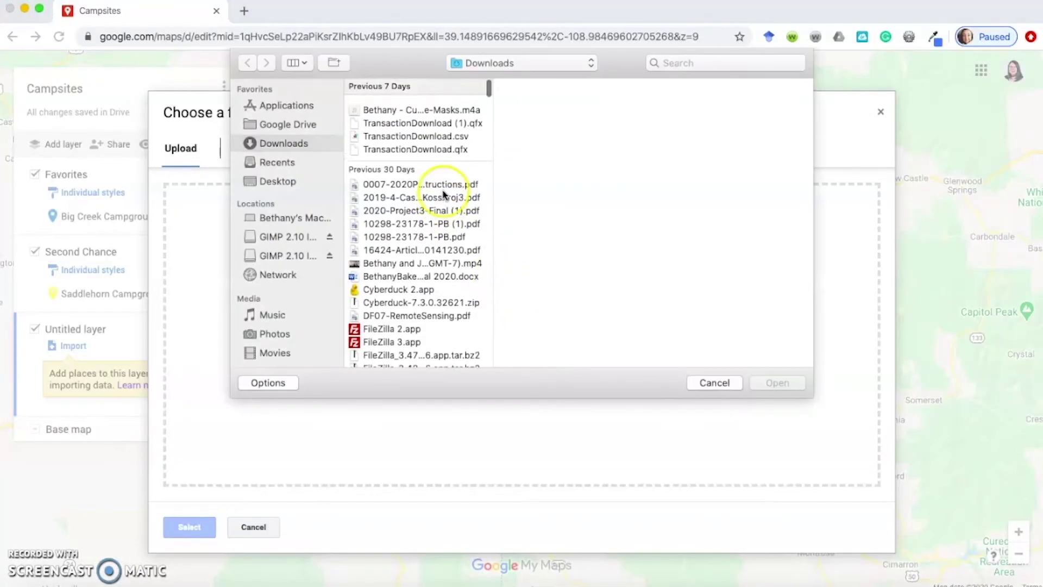
click(495, 63)
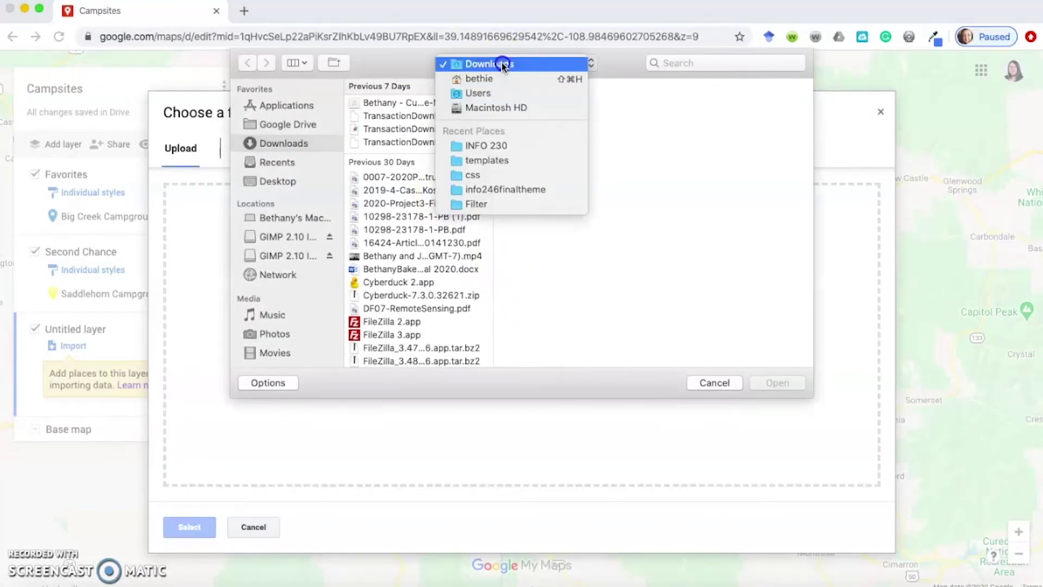
click(277, 181)
click(278, 184)
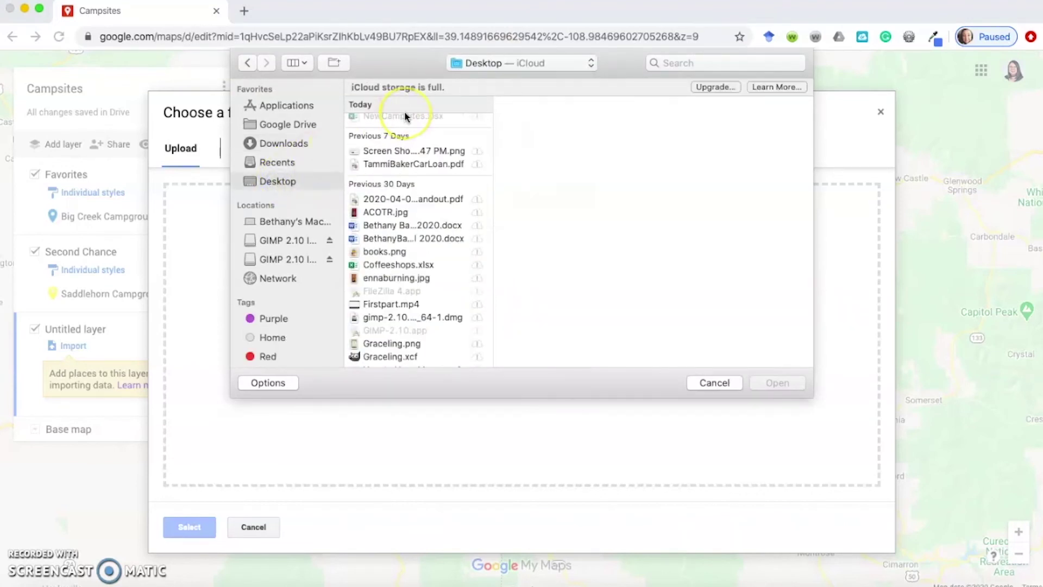
click(401, 135)
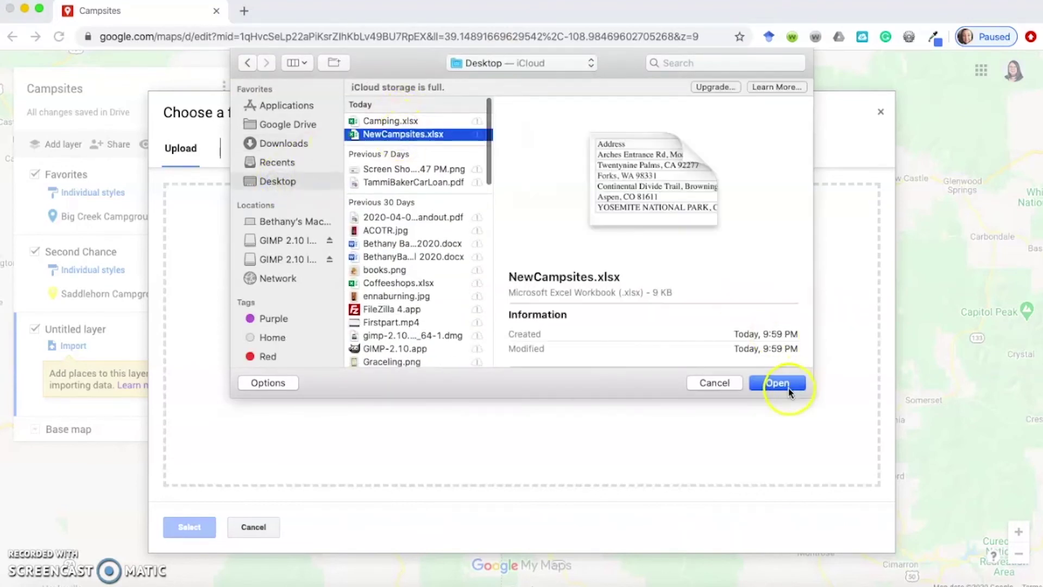
click(787, 385)
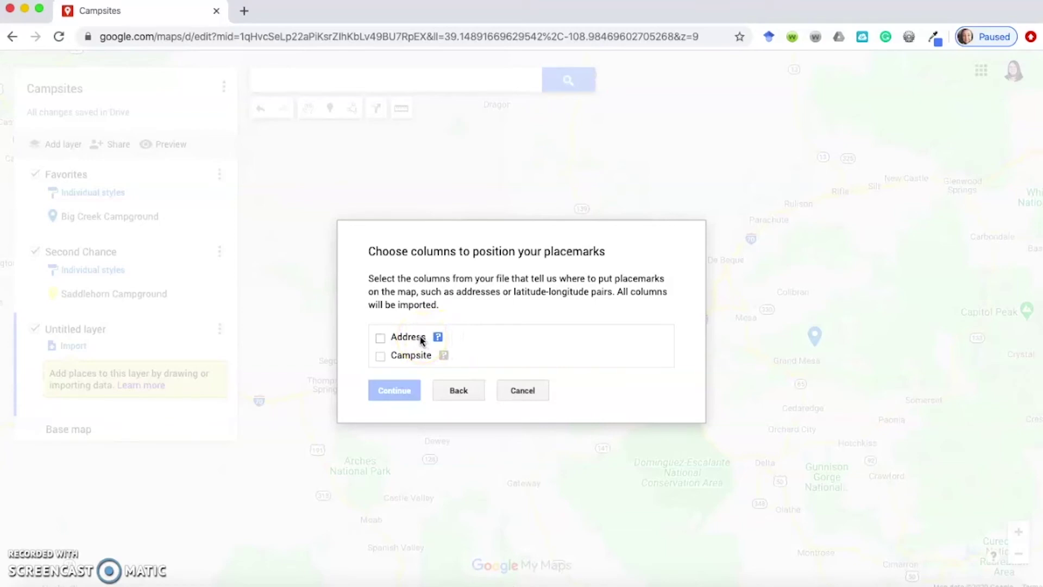
Step: Position the imported placemarks by the Address column, title them by the Campsite column, and finish the import
click(380, 339)
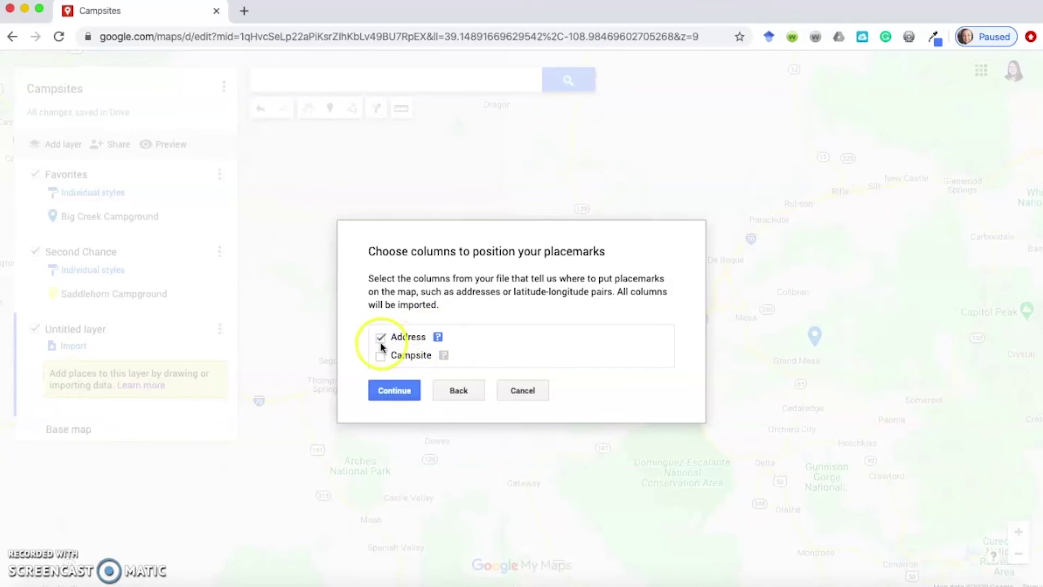
click(402, 393)
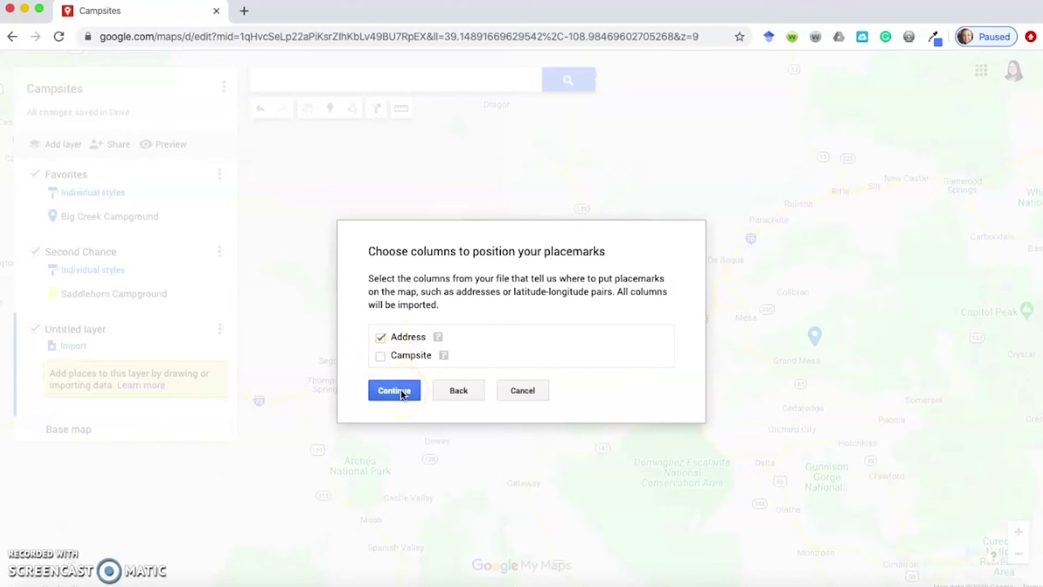
click(402, 392)
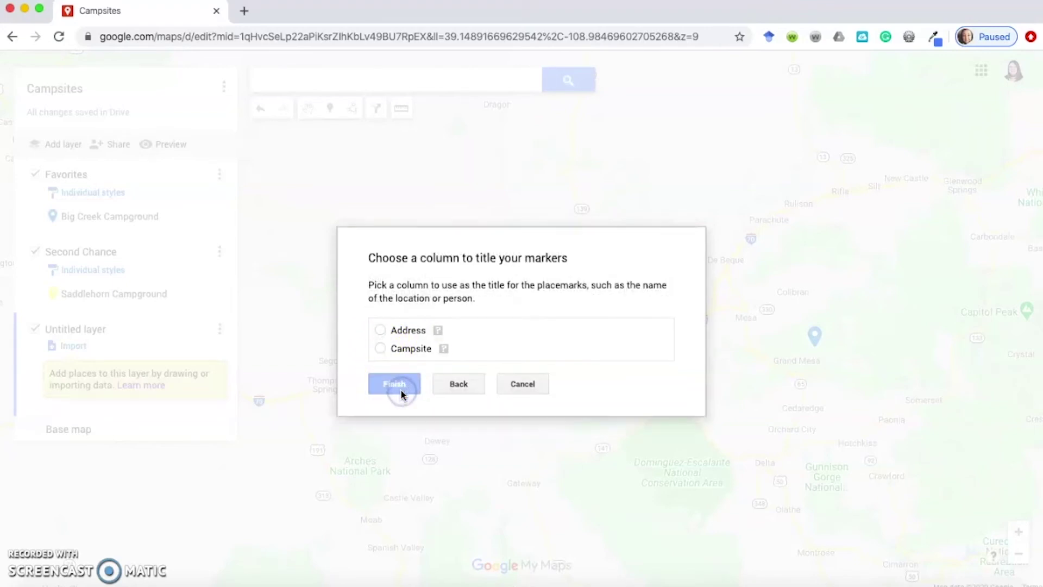
click(432, 352)
click(381, 349)
click(389, 385)
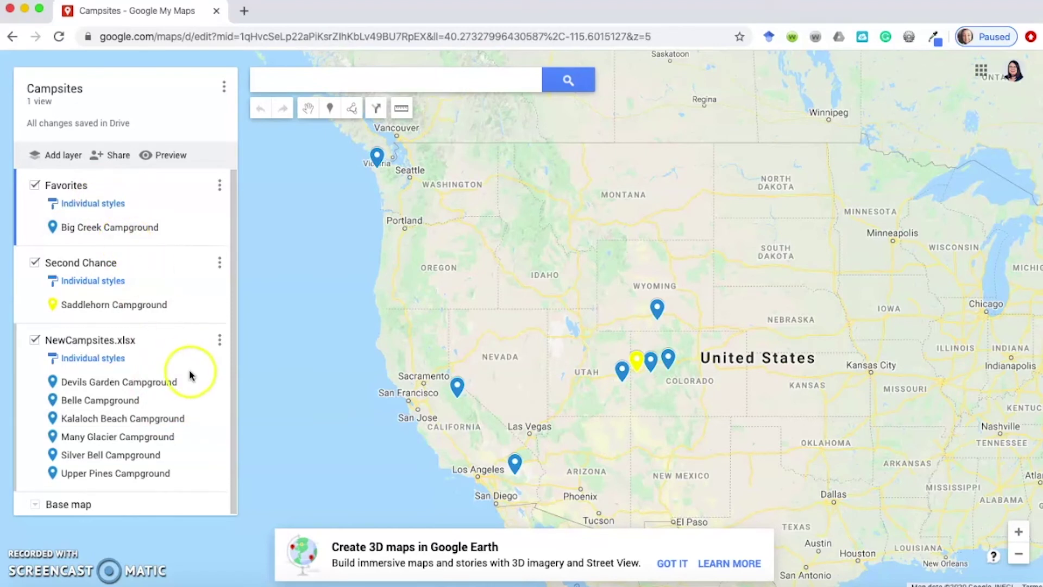
Step: Group the places in the NewCampsites.xlsx layer by Uniform style
click(113, 362)
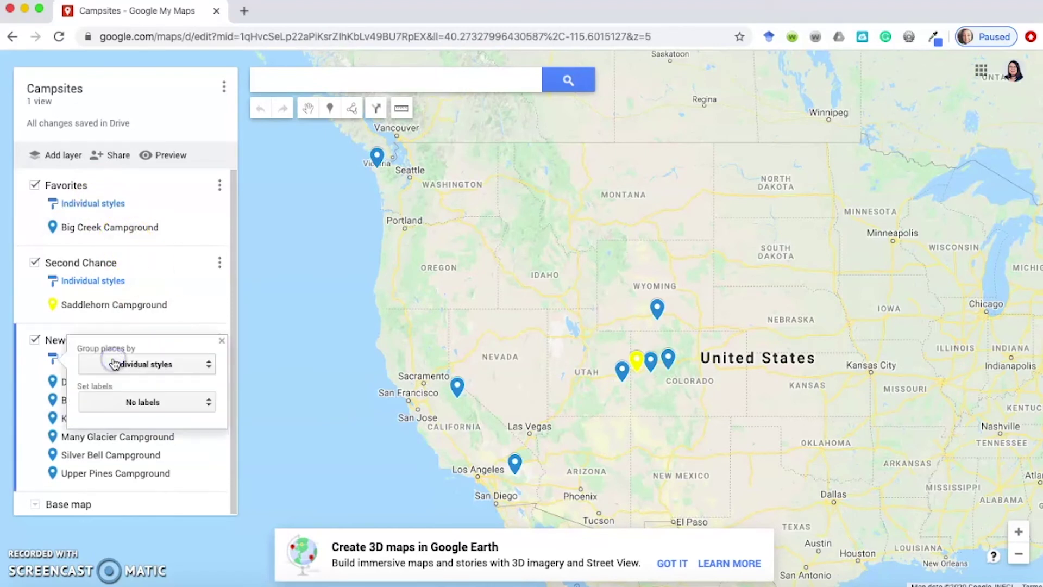
click(124, 366)
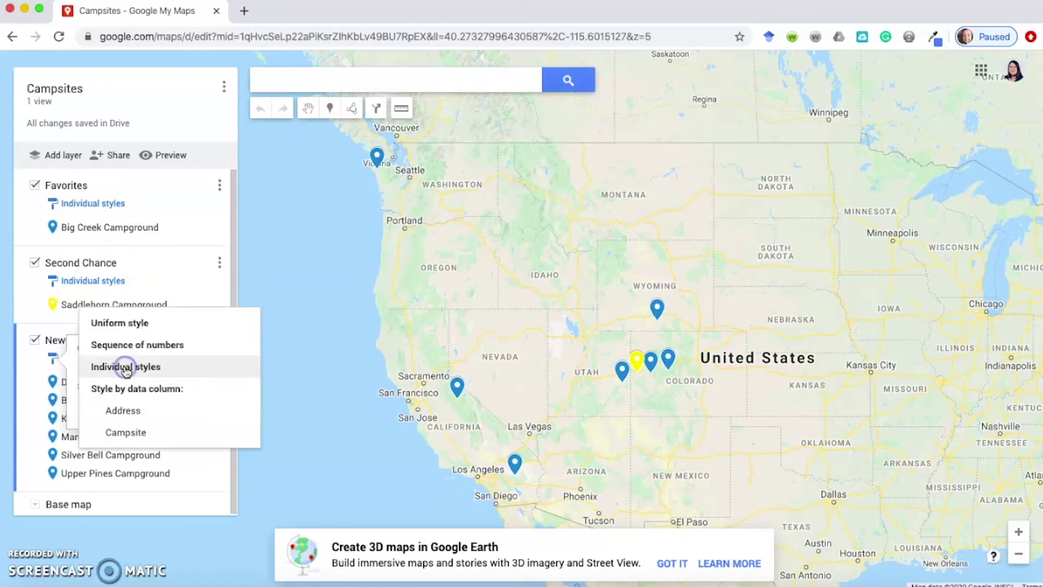
click(134, 323)
click(34, 388)
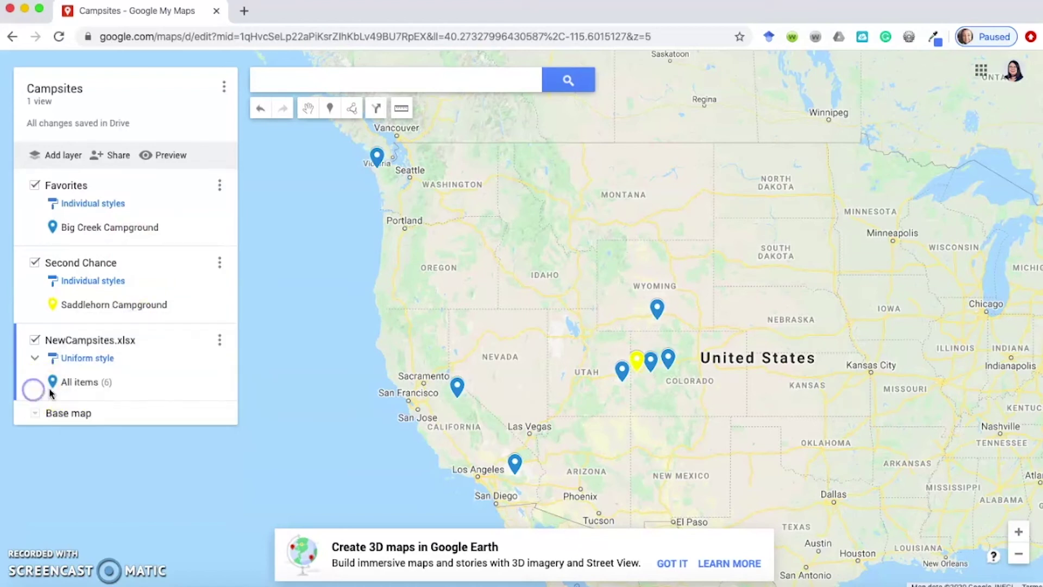
Step: Colour all markers in the NewCampsites.xlsx layer green
mouse_move(198, 390)
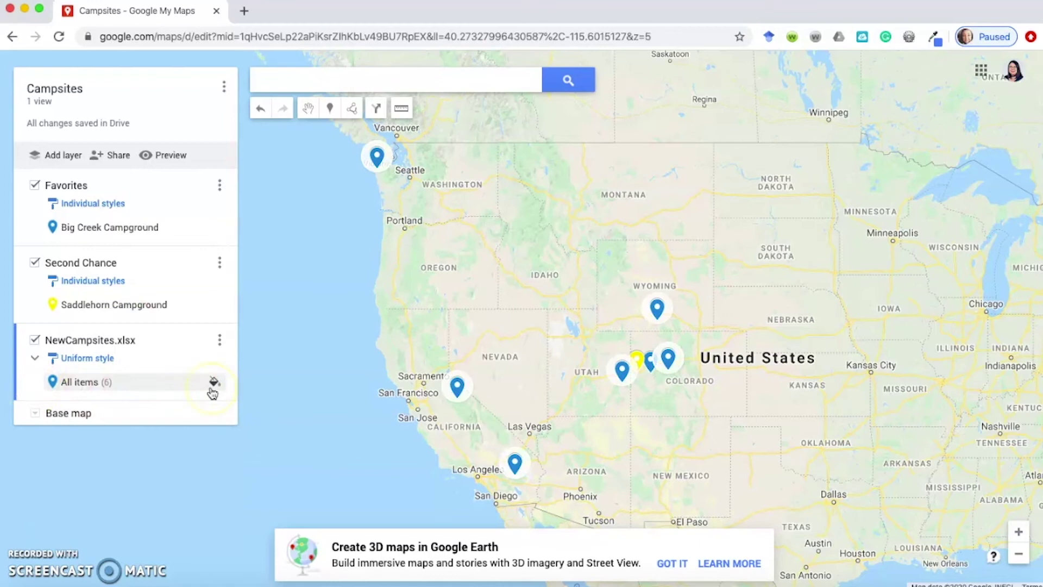
click(212, 381)
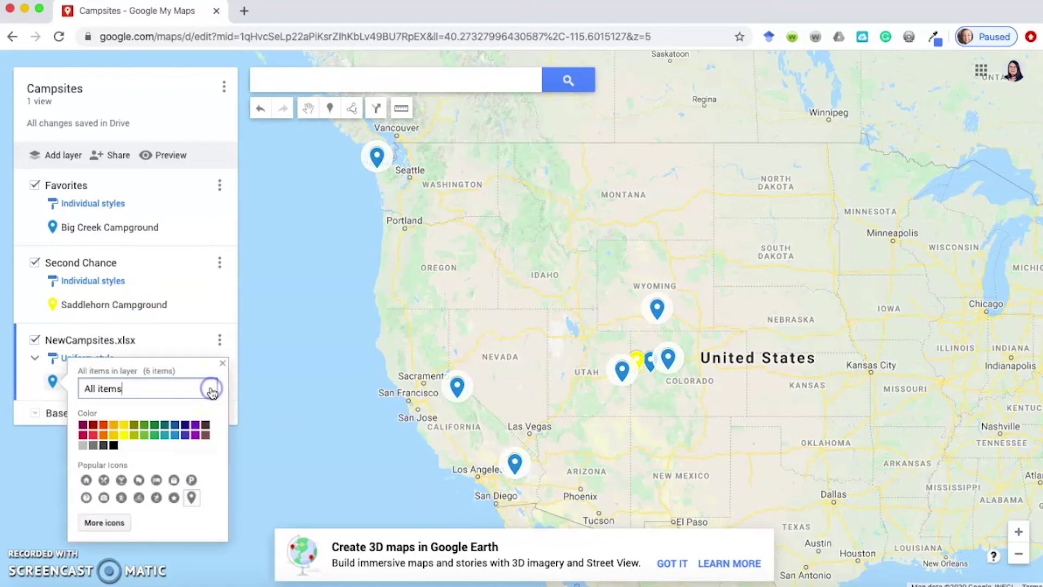
click(154, 439)
click(156, 438)
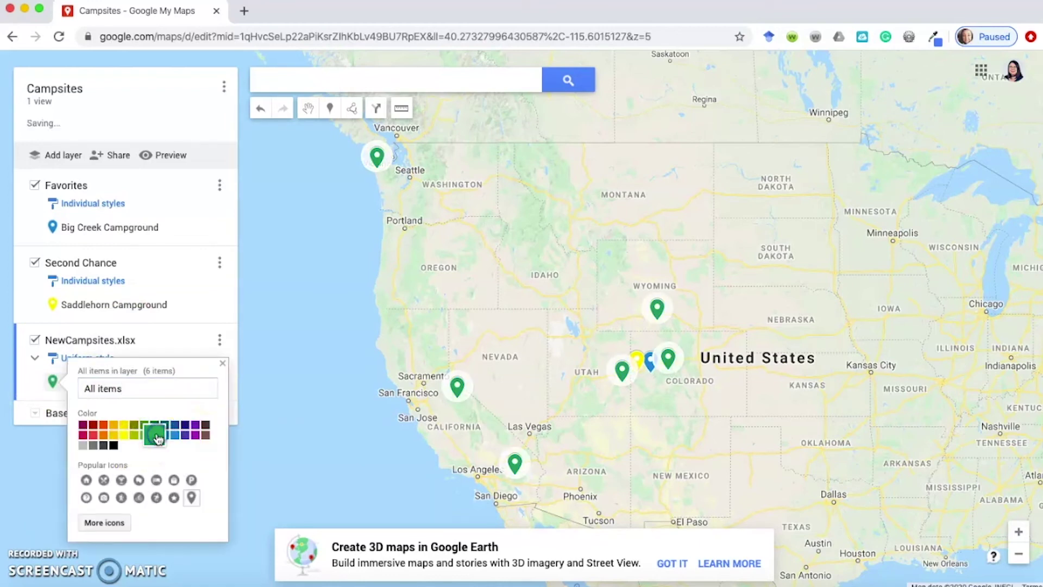
click(220, 363)
Step: Switch the NewCampsites.xlsx layer's grouping to Individual styles
click(103, 358)
click(108, 361)
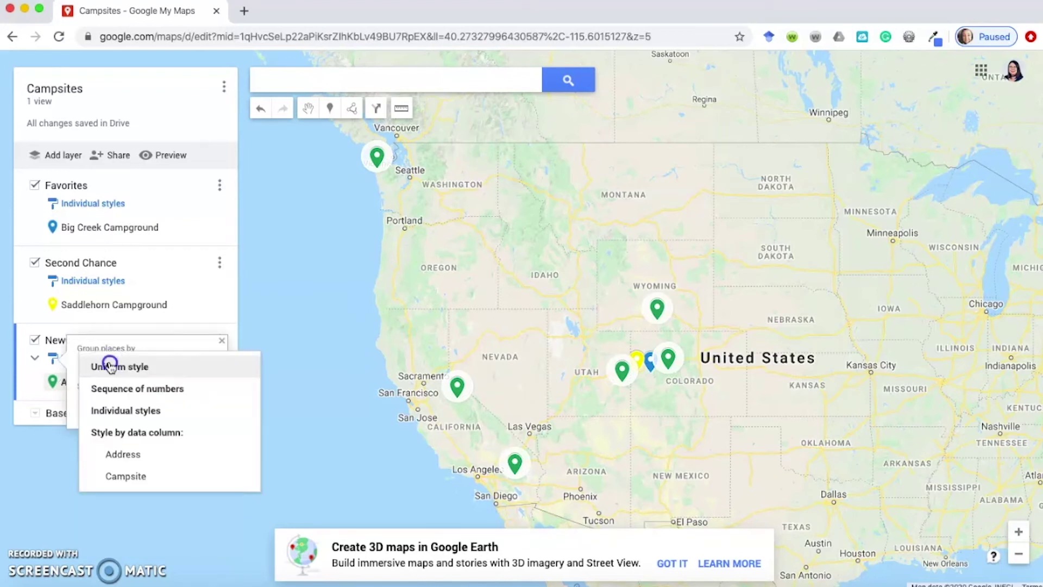
click(117, 411)
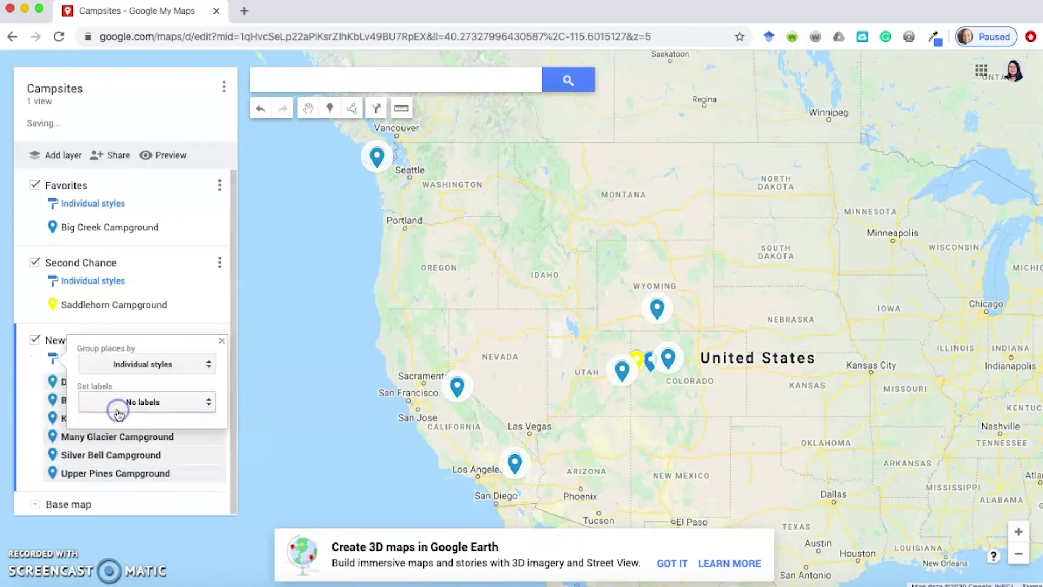
click(209, 450)
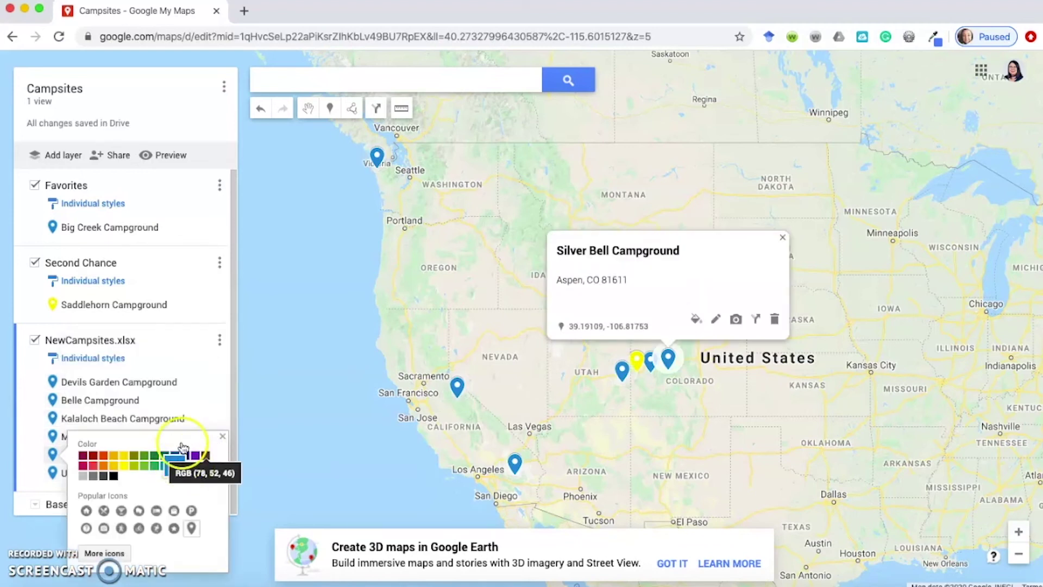
click(213, 383)
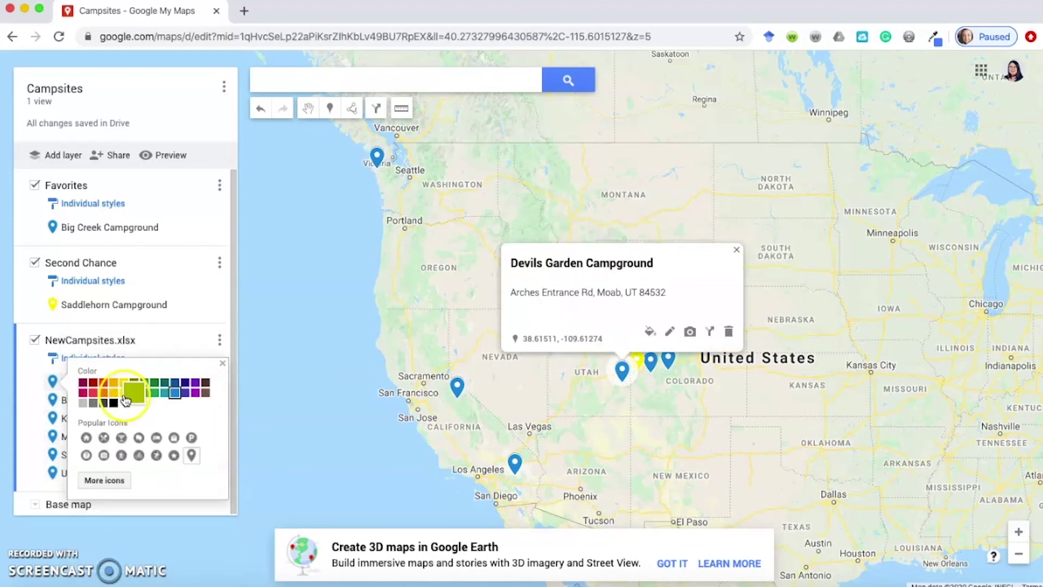
click(221, 363)
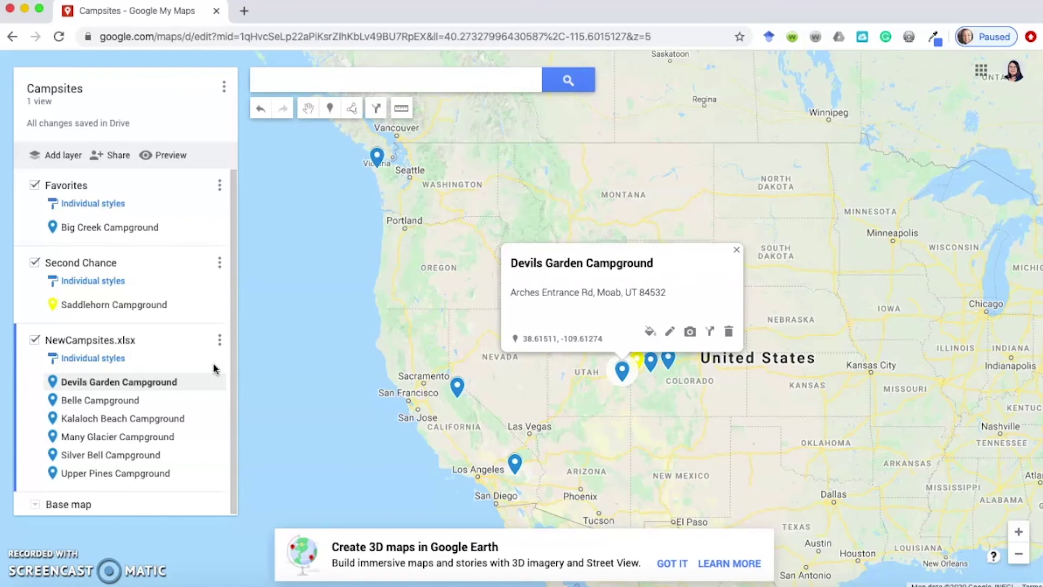
Step: Replace Devils Garden Campground's marker with the water faucet icon from the Places category and close its details
mouse_move(213, 383)
click(214, 384)
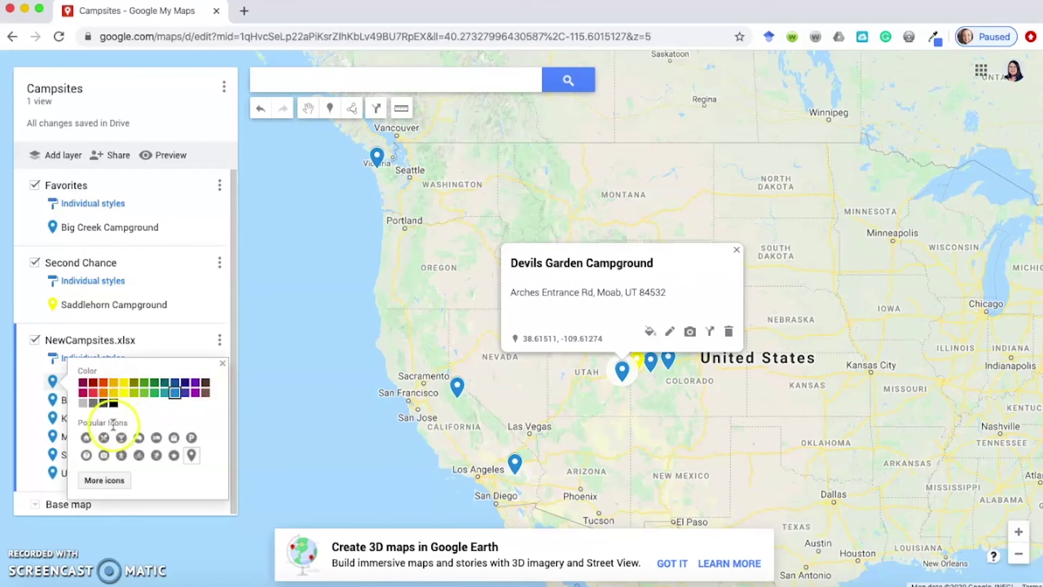
click(98, 480)
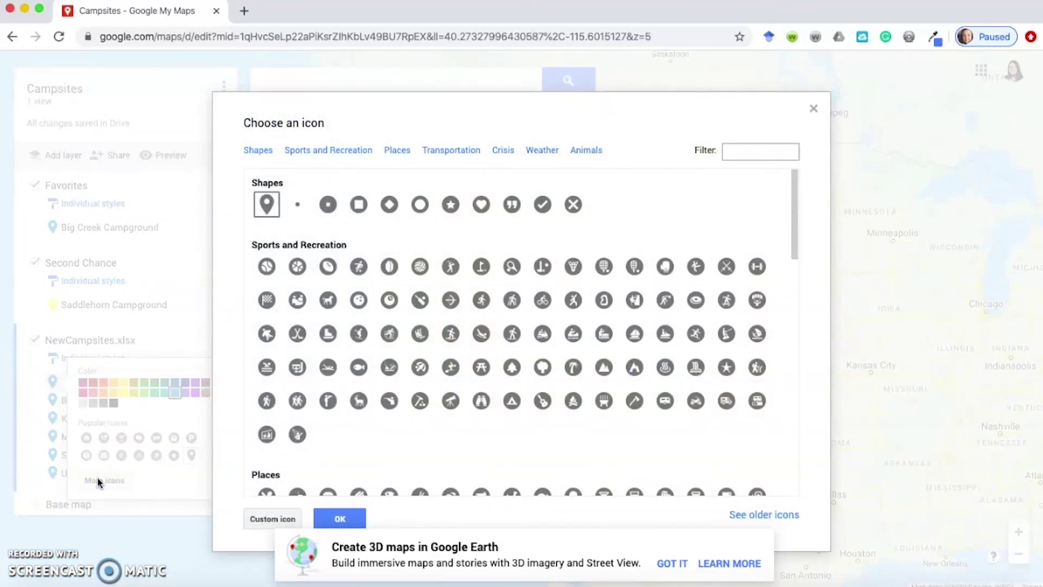
scroll(439, 463, down, 10)
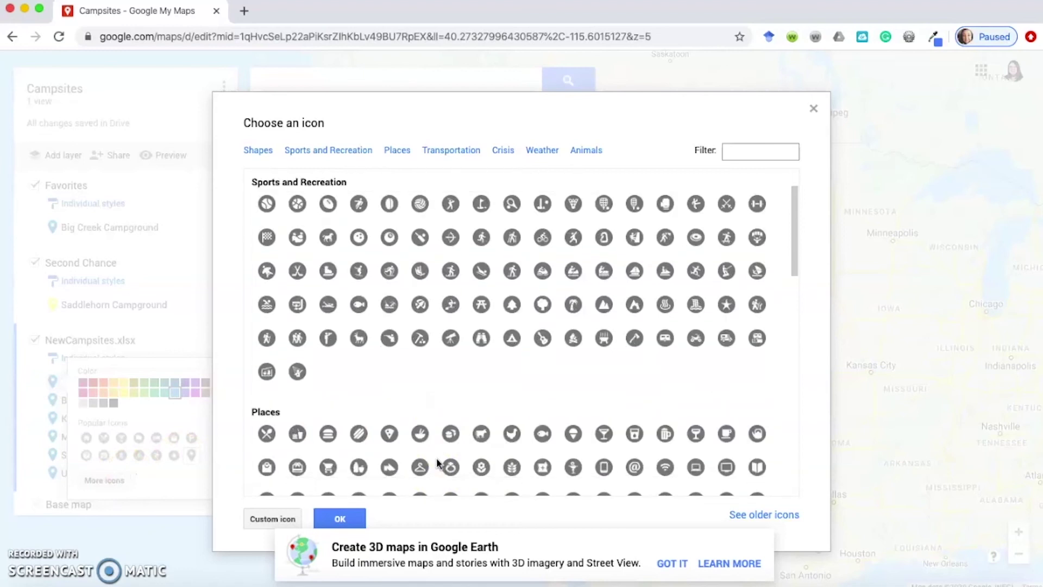
scroll(439, 460, down, 5)
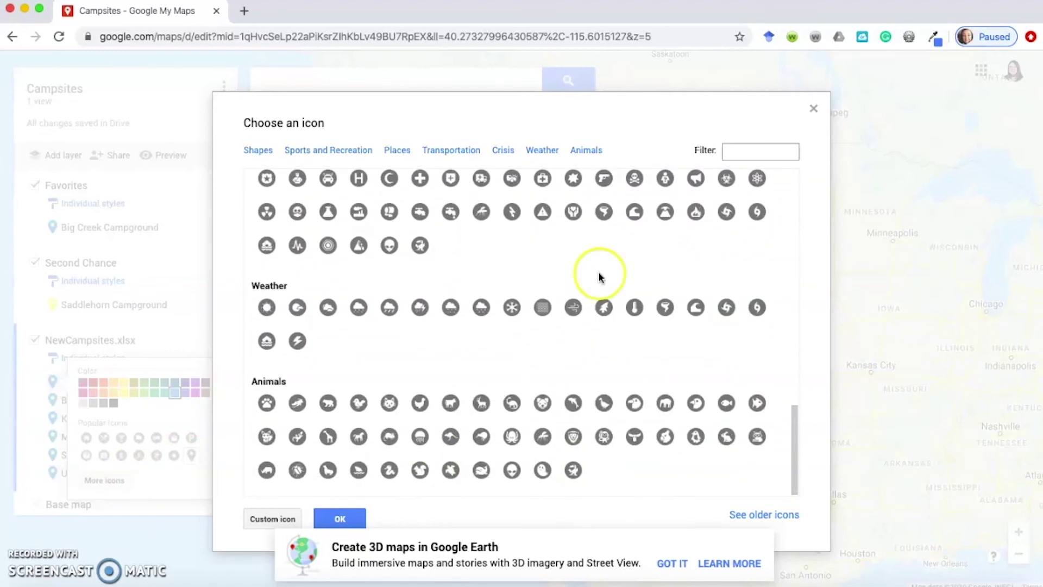
scroll(600, 273, up, 7)
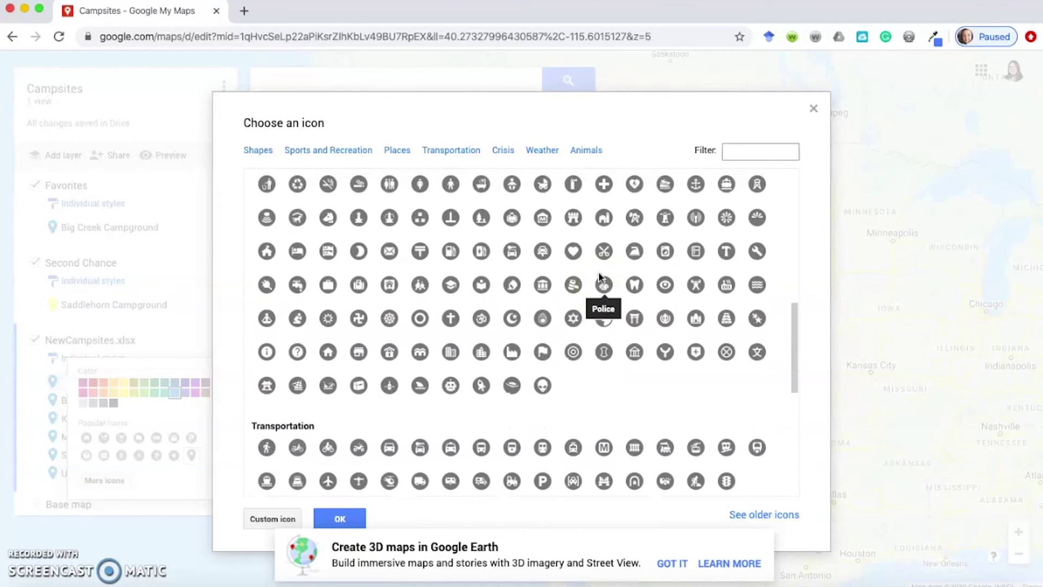
click(288, 294)
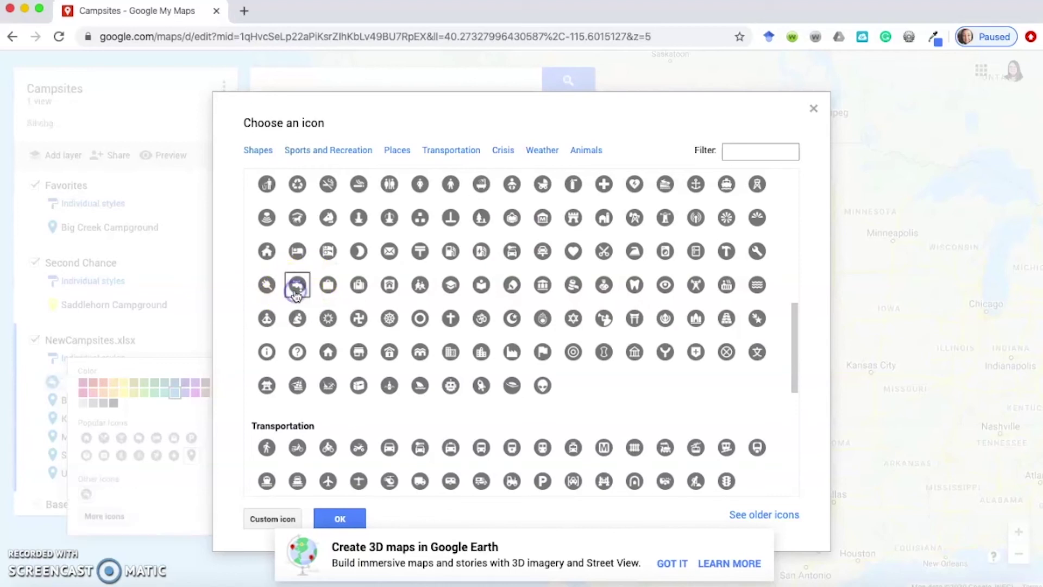
click(340, 519)
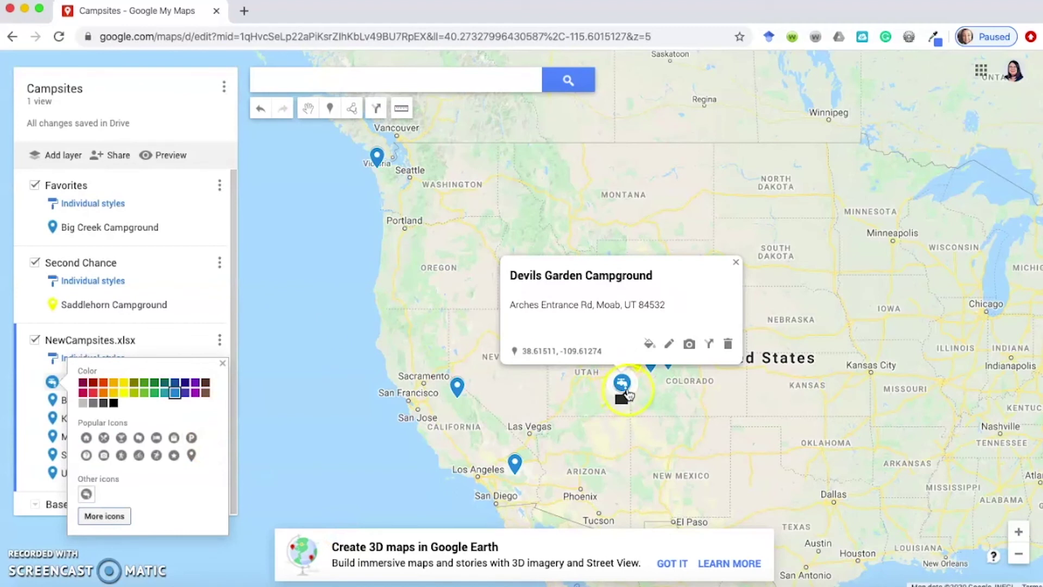
click(735, 263)
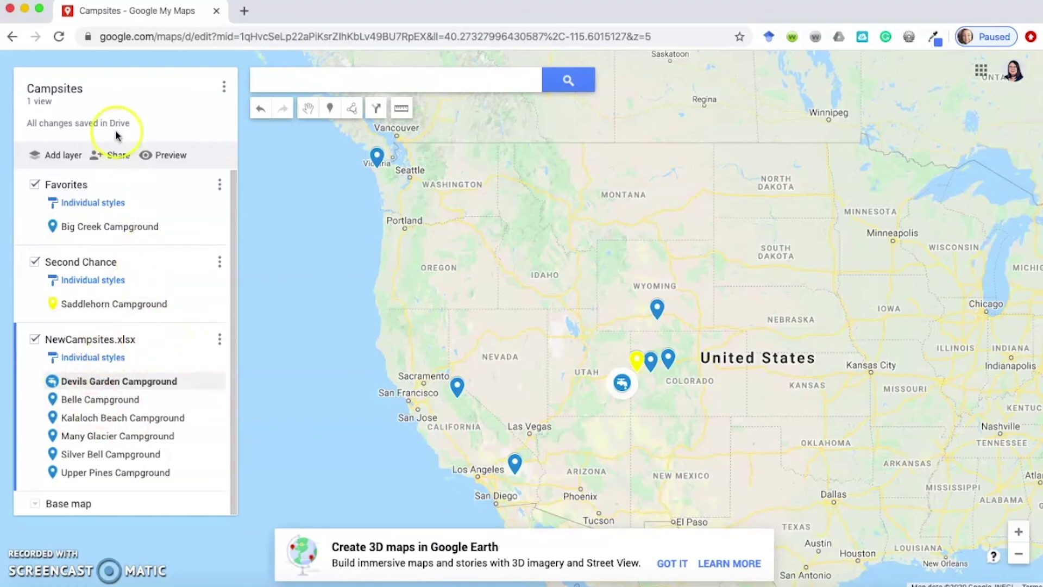
Step: Return the NewCampsites.xlsx layer's grouping to Uniform style
click(121, 360)
click(145, 365)
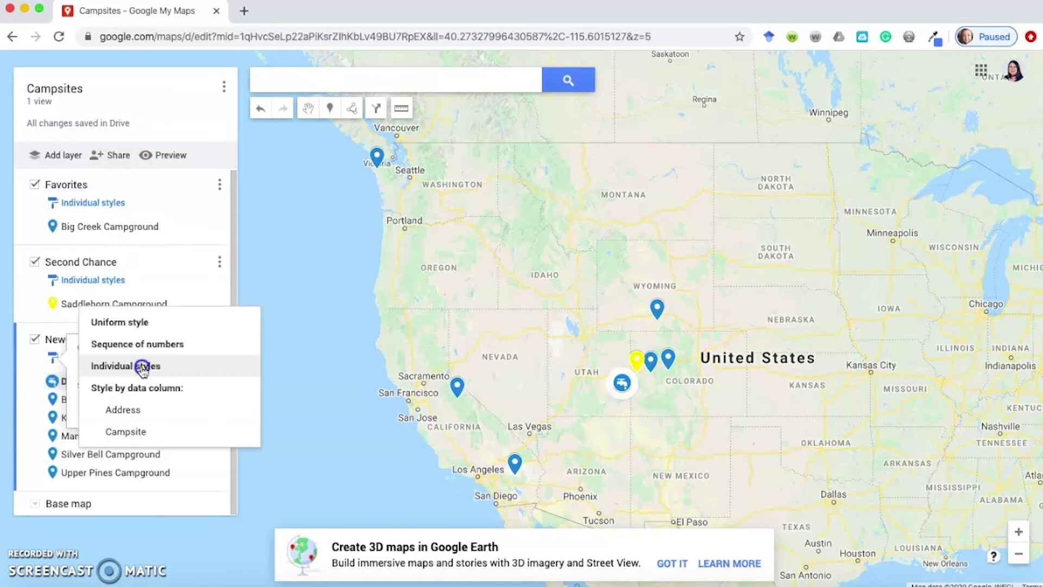
click(144, 324)
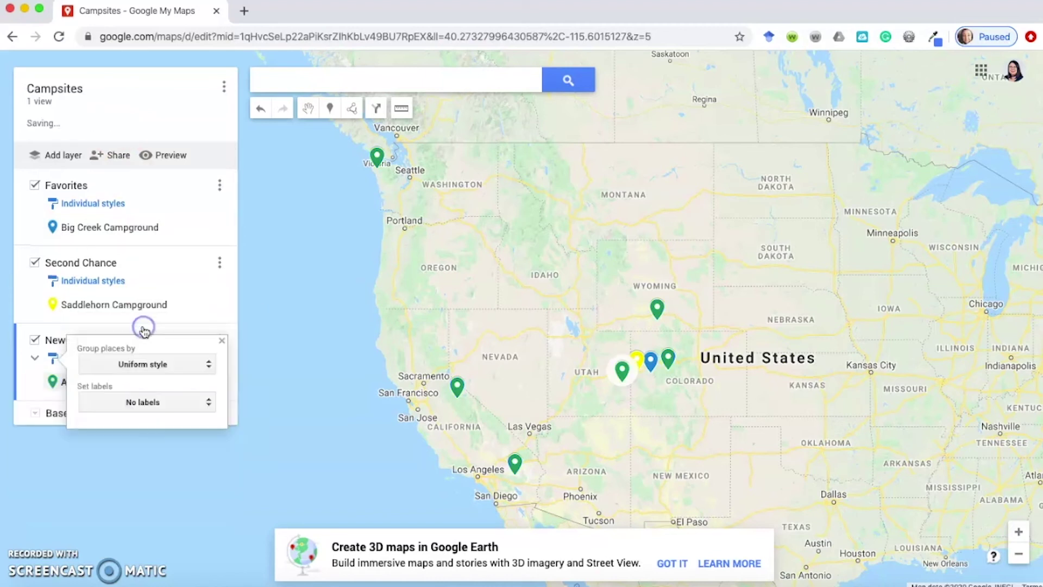
click(30, 395)
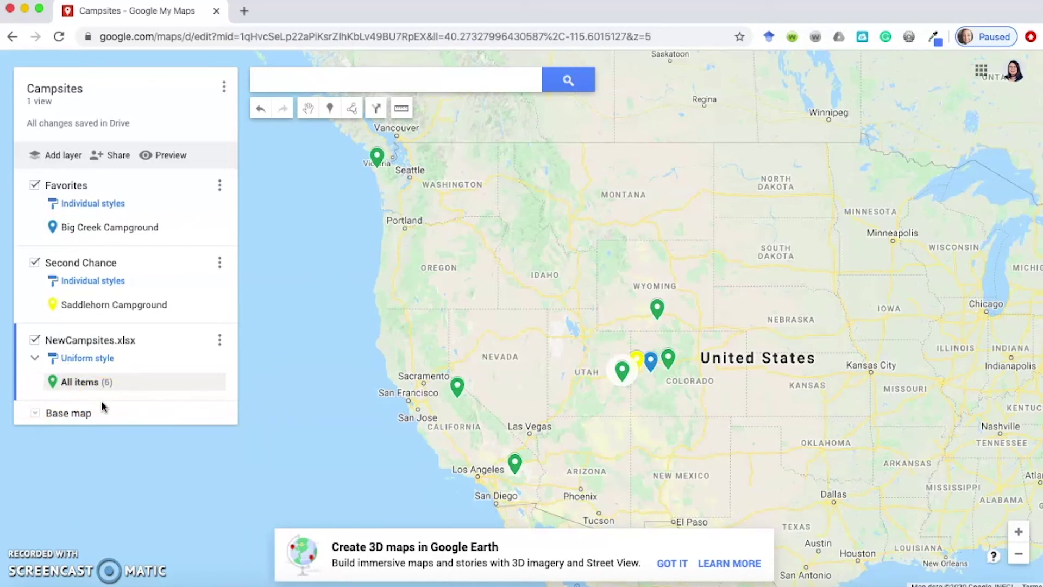
Step: Delete the Upper Pines Campground place in Yosemite from the map
click(457, 399)
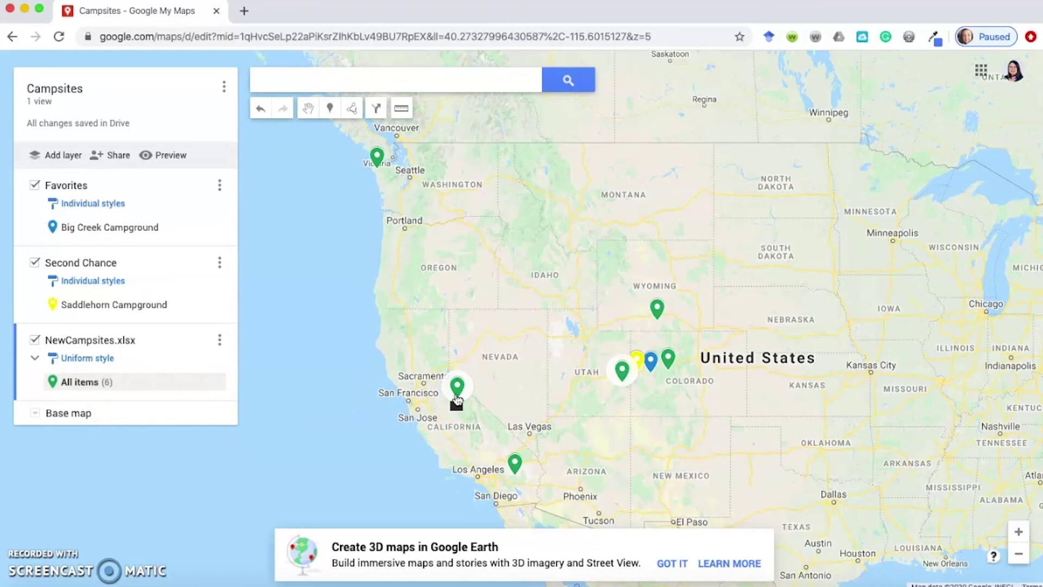
click(457, 400)
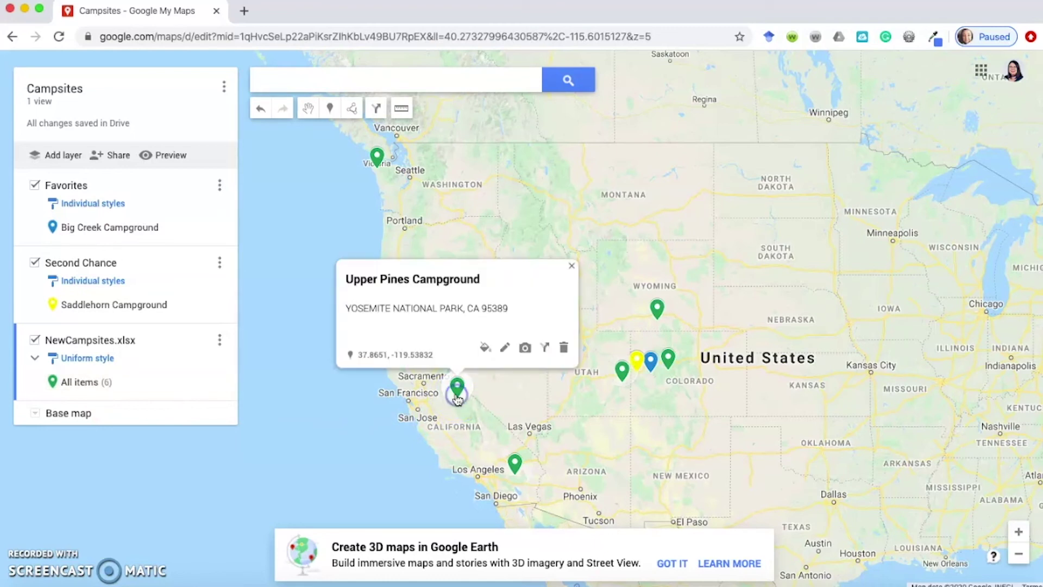
click(565, 349)
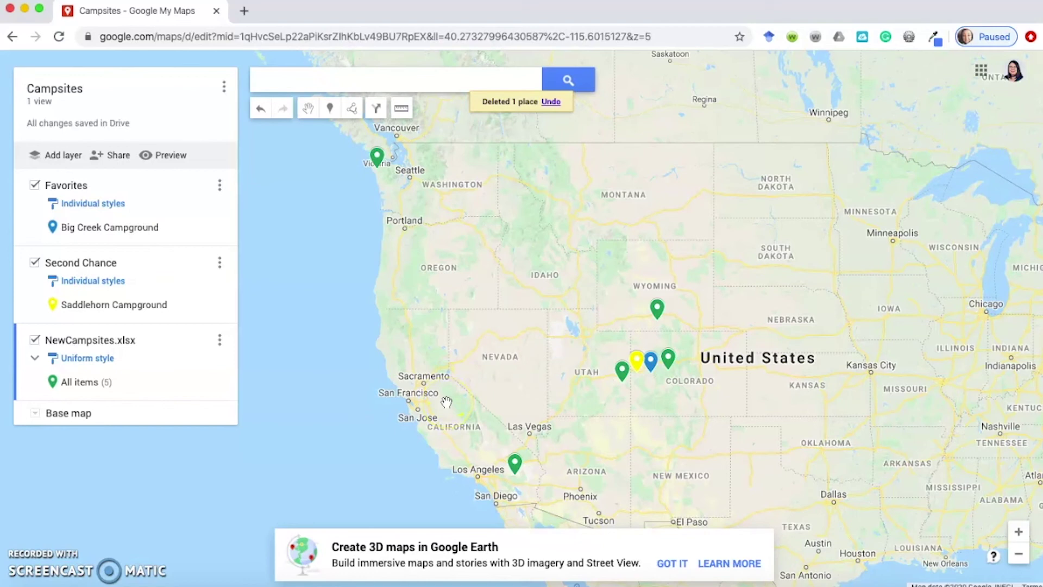
Step: Preview the Campsites map as it looks in view-only mode
click(171, 157)
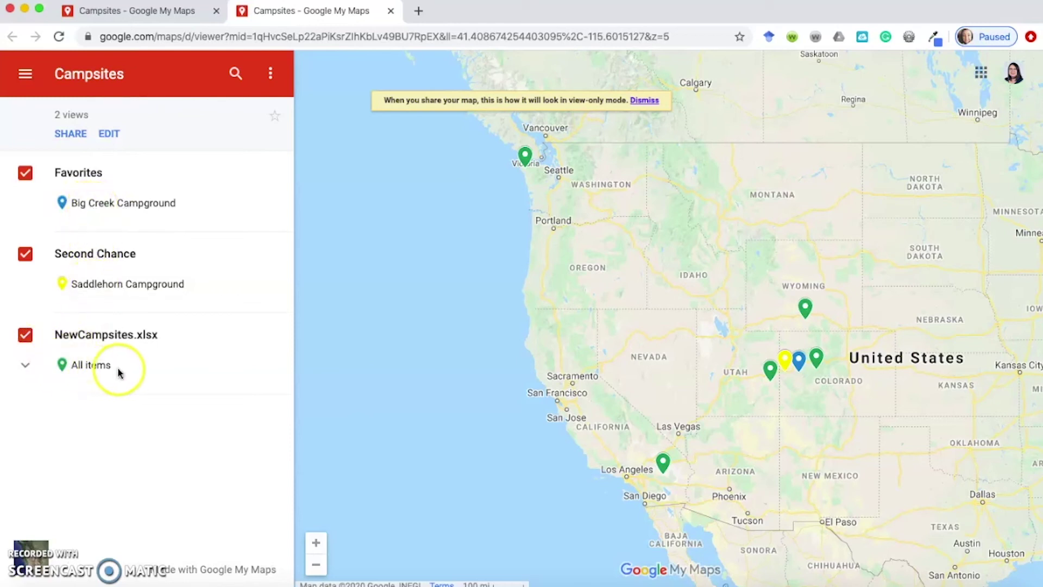
Step: Review the campgrounds under All items in the NewCampsites.xlsx layer of the preview, collapse the list, and return to the editable map
click(25, 364)
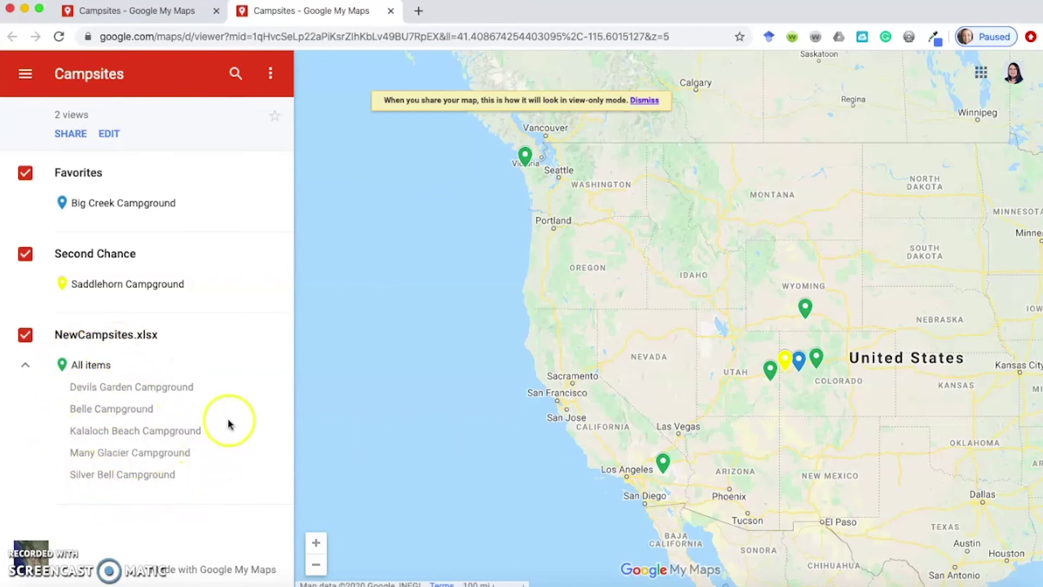
click(26, 368)
click(101, 20)
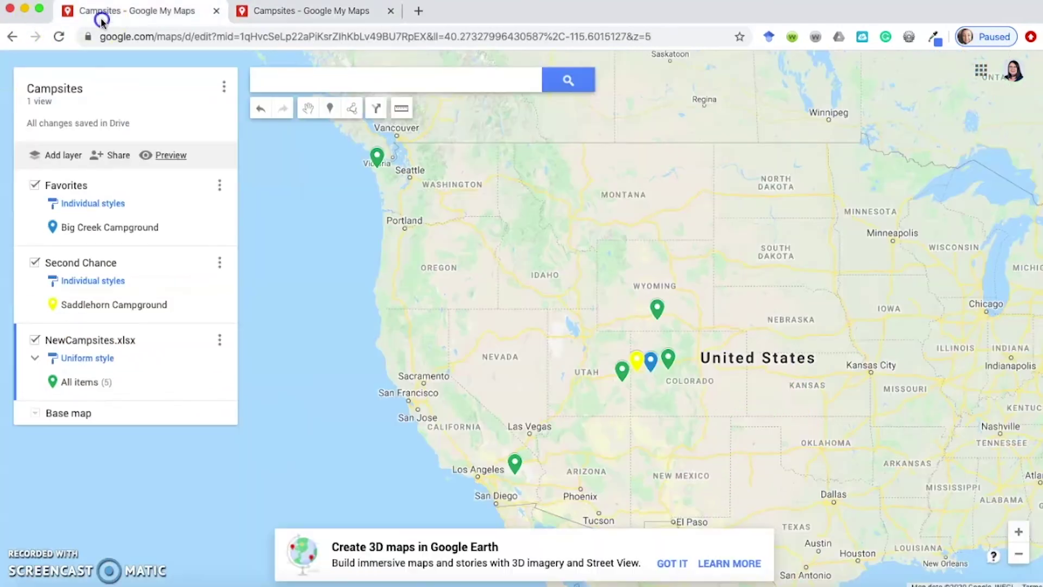
Step: In the Campsites map's sharing settings, set the permission for invited people to Can view and select the share link
click(110, 156)
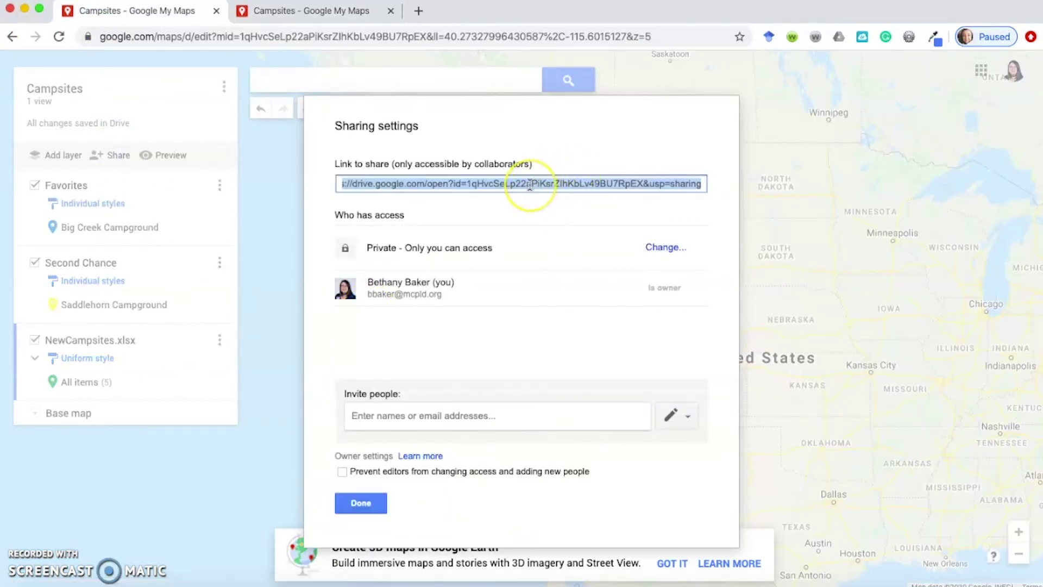
click(548, 414)
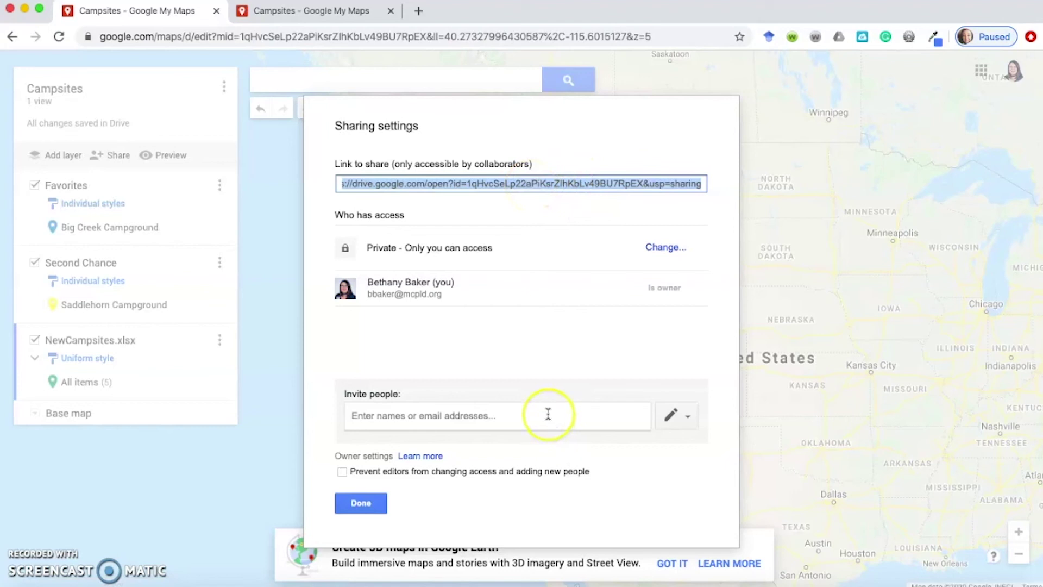
click(682, 423)
click(672, 474)
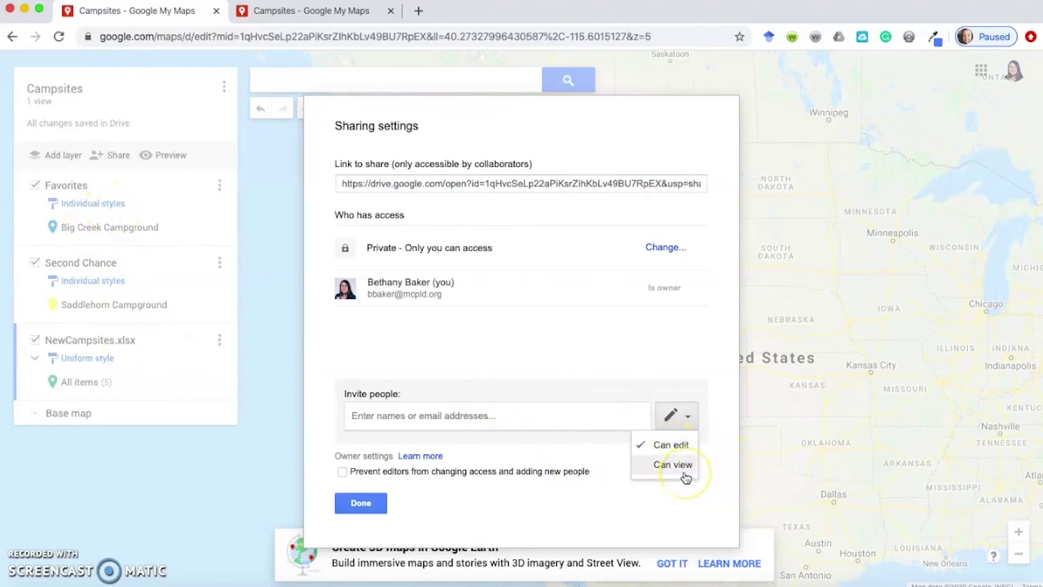
click(686, 477)
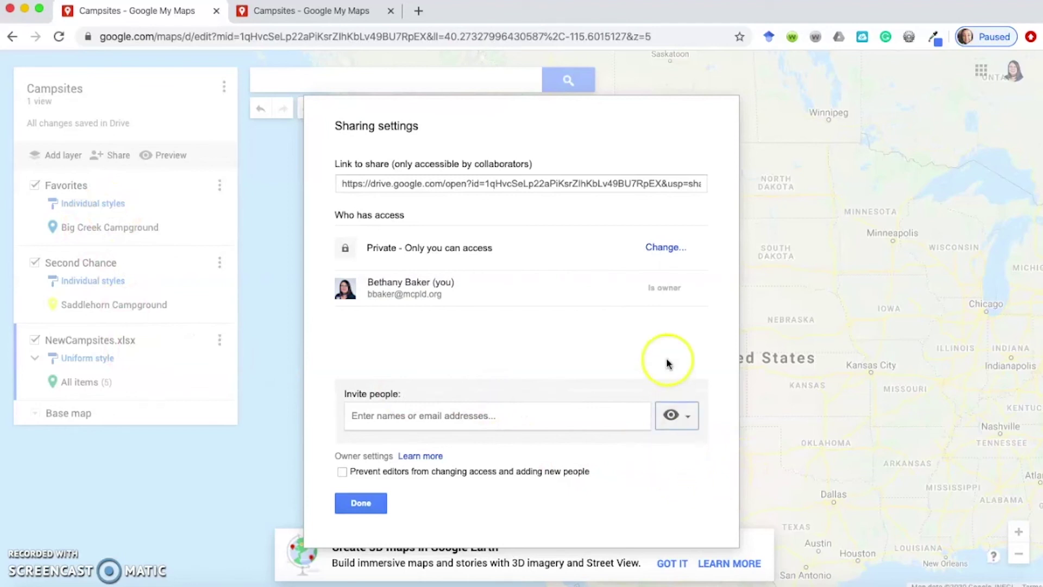
click(542, 181)
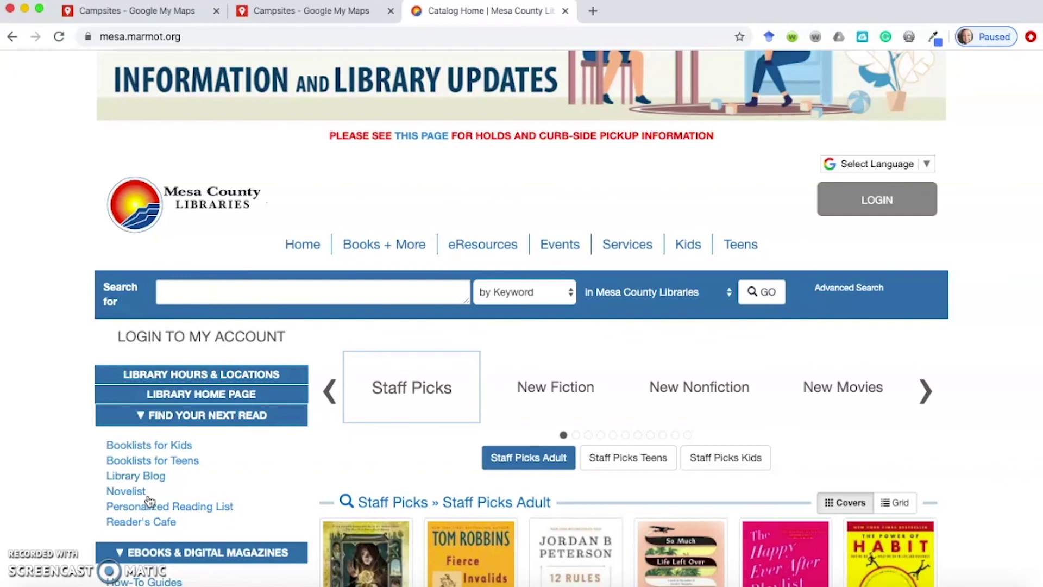
Step: Search the Mesa County Libraries catalog by keyword for "map"
click(316, 290)
text(map)
key(Return)
click(343, 357)
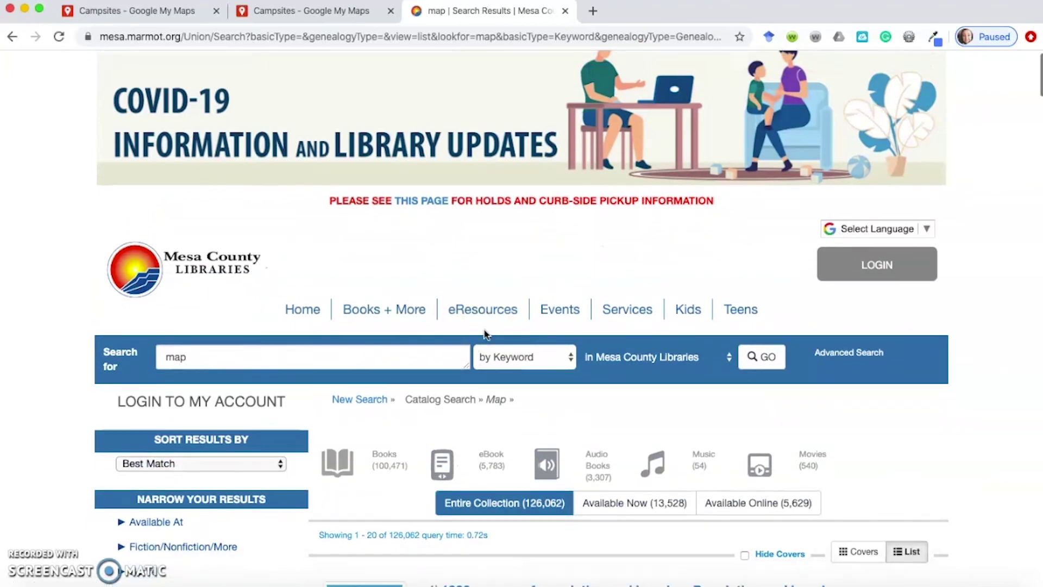
Step: Narrow the catalog results to Non Fiction using the Fiction/Nonfiction/More filter
scroll(485, 333, down, 3)
scroll(483, 328, down, 5)
click(185, 321)
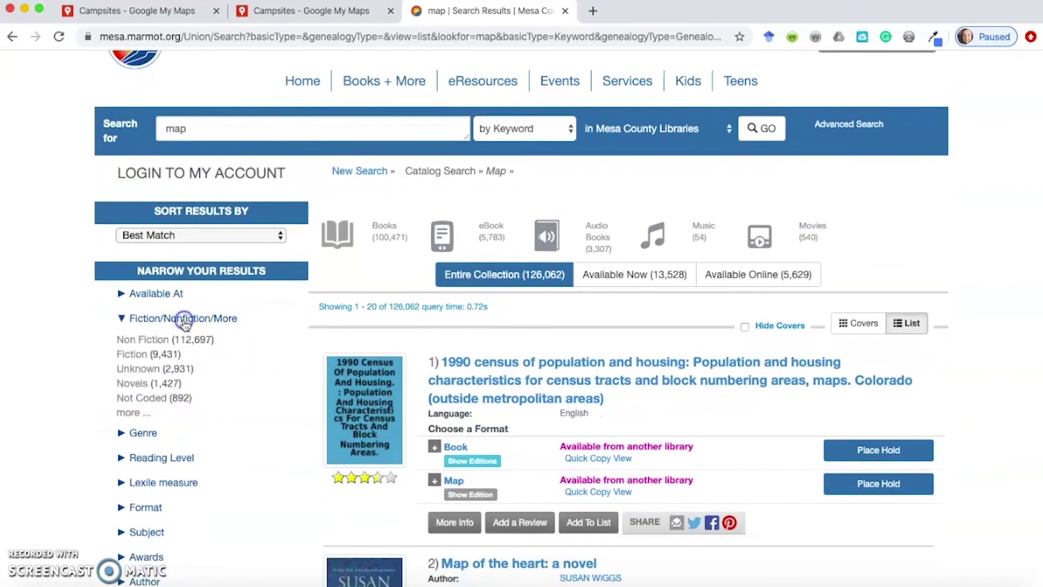
click(147, 339)
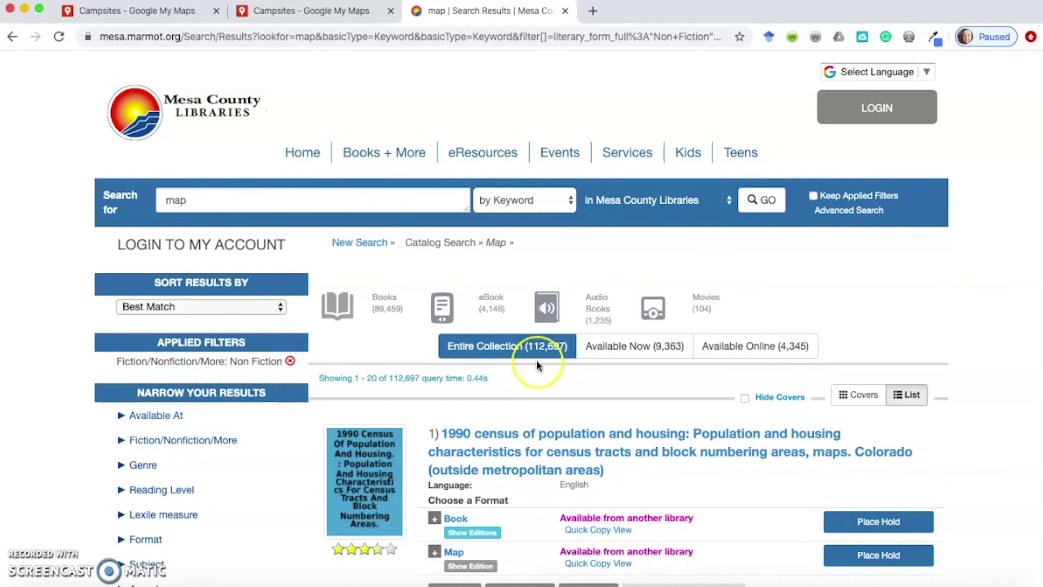
scroll(538, 363, down, 1)
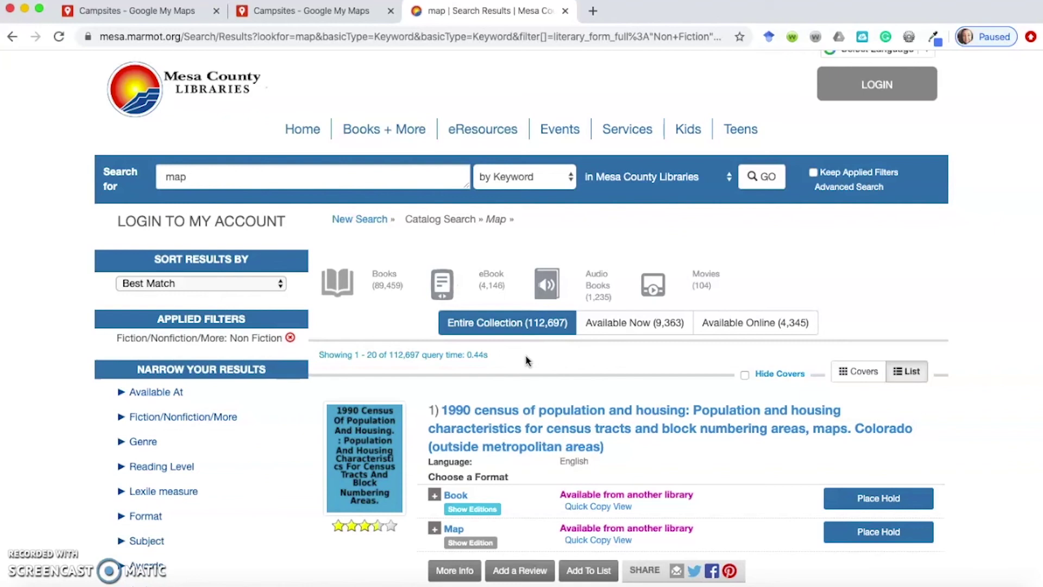
Step: Switch to the catalog's advanced search for "map" and expand its optional filters
click(828, 187)
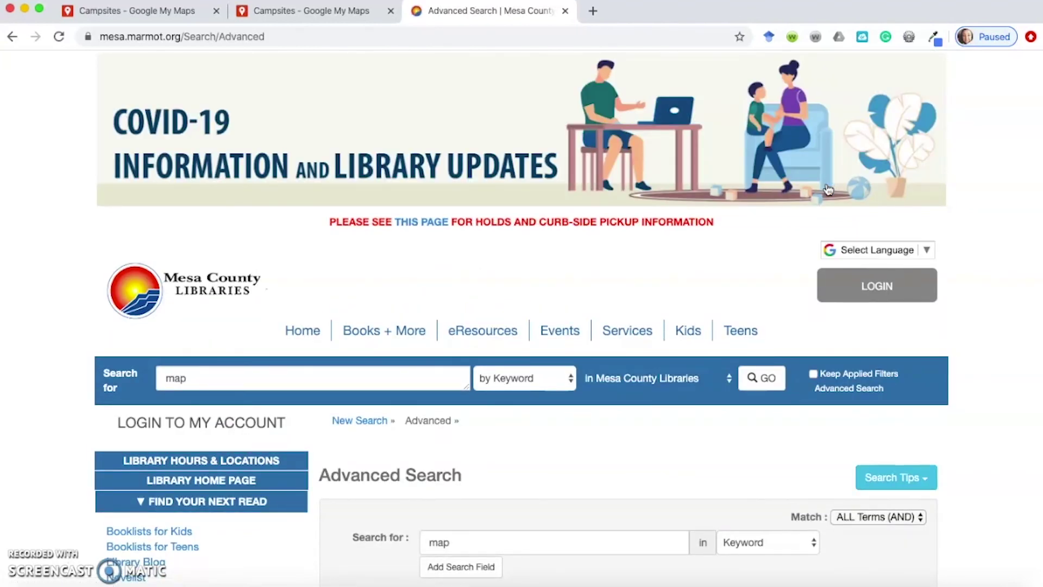
scroll(597, 309, down, 5)
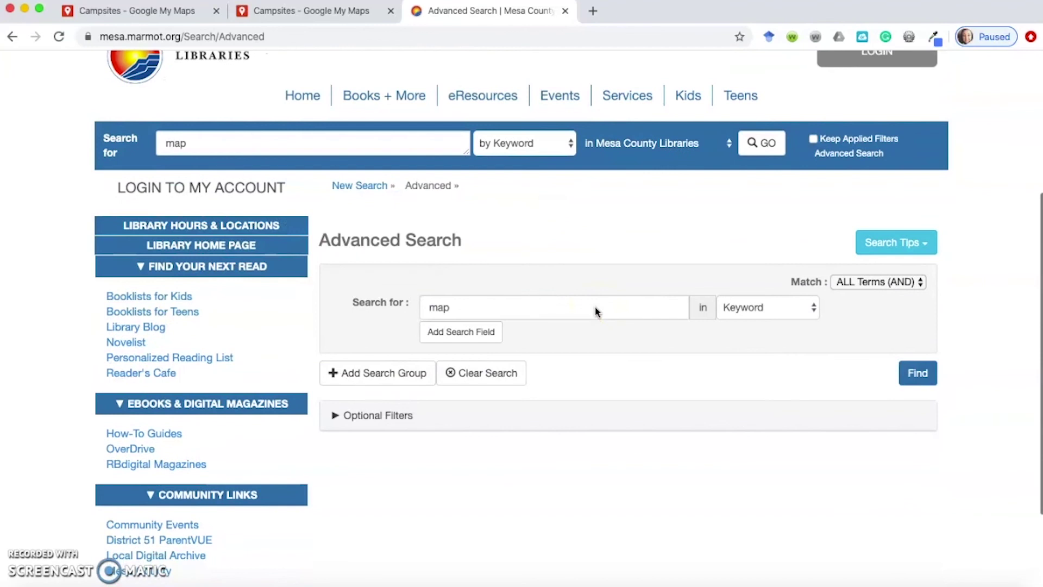
click(399, 415)
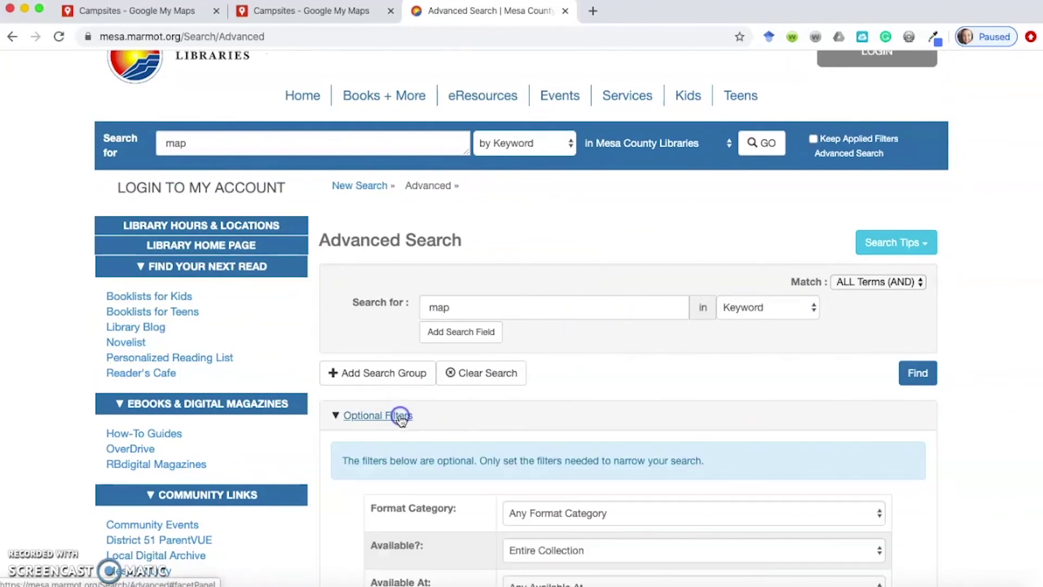
scroll(518, 446, down, 2)
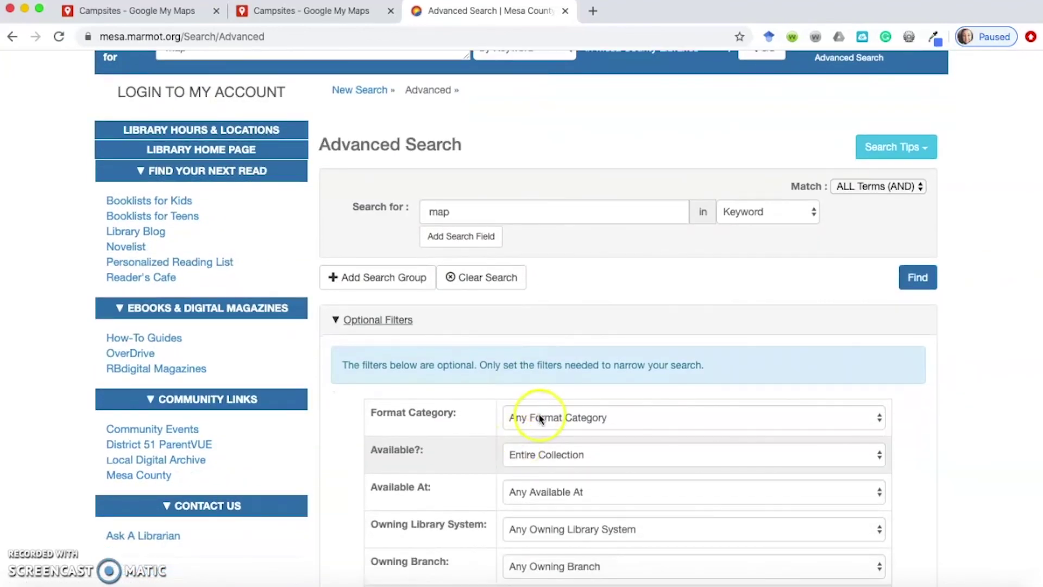
Step: Set the Format Category filter to Other and run the advanced search
click(540, 418)
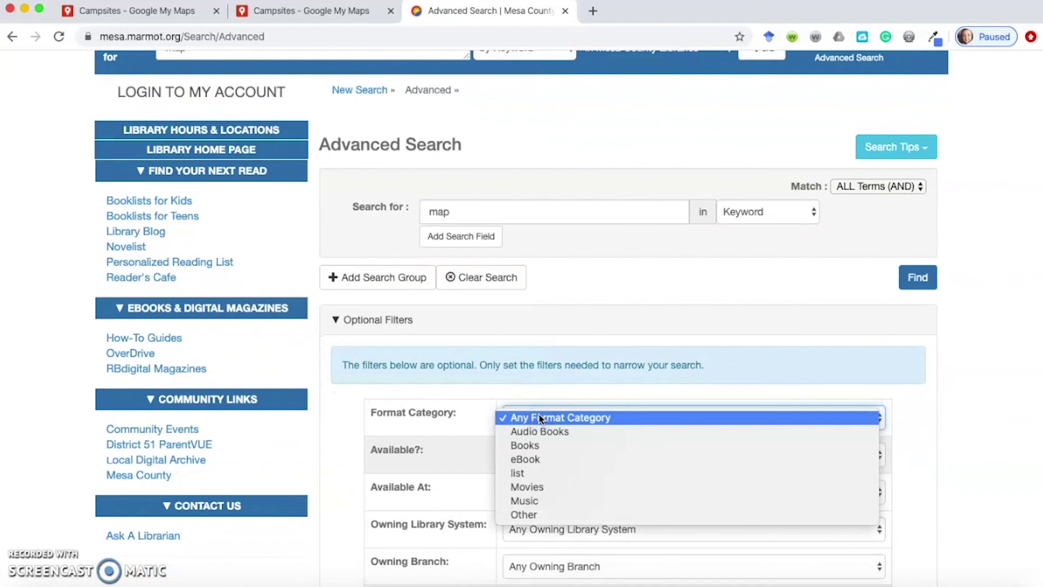
click(526, 513)
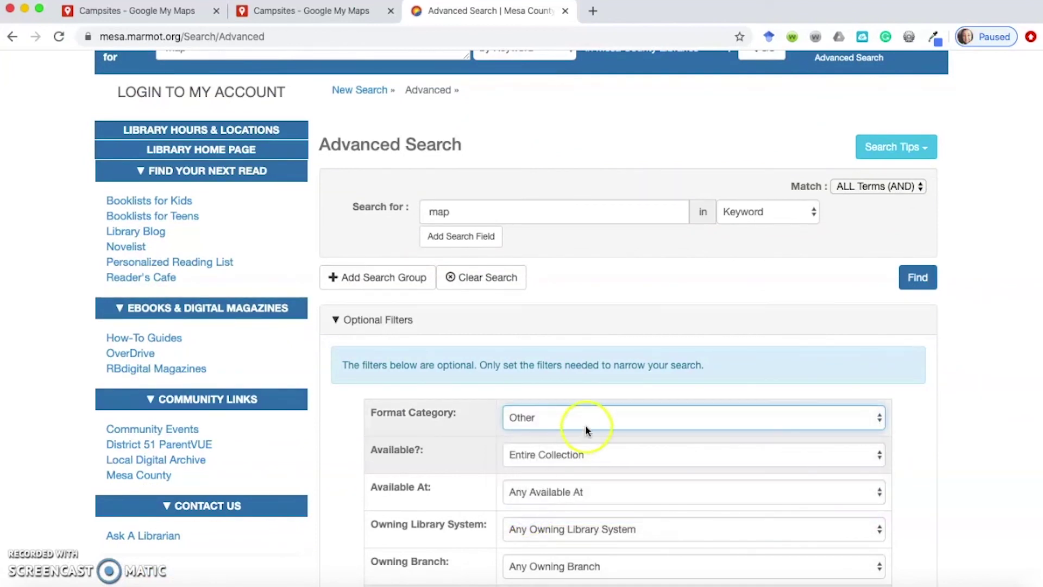
scroll(586, 426, down, 2)
scroll(586, 429, down, 4)
scroll(586, 428, up, 3)
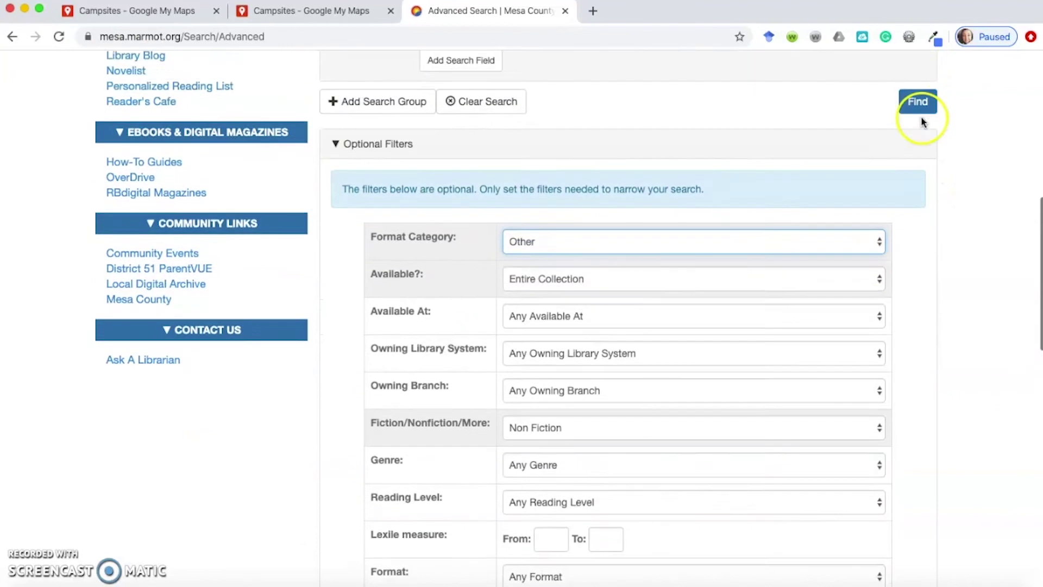
click(917, 109)
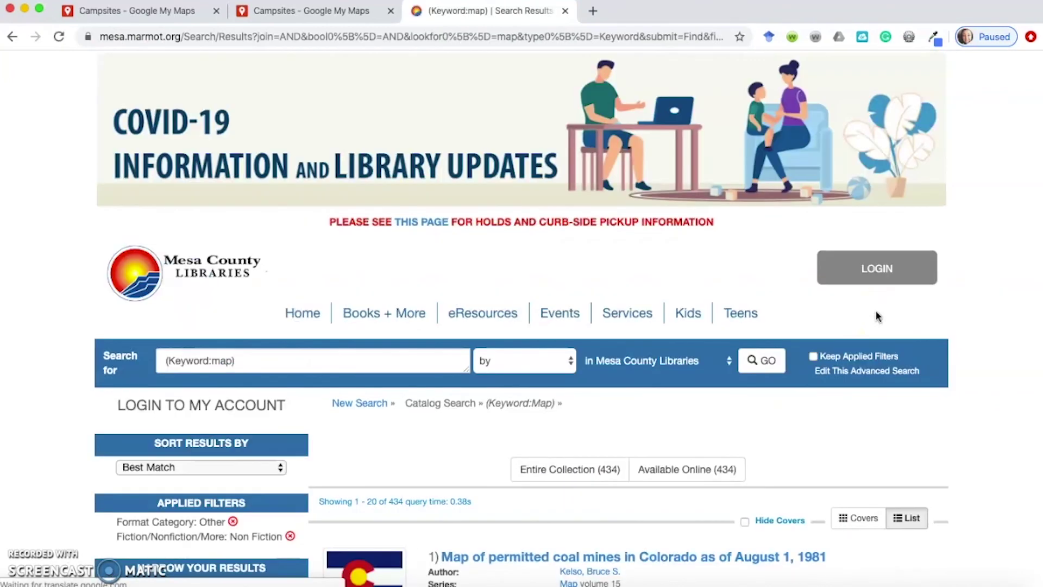
Step: Look through the filtered map results, checking their publication details and available formats
scroll(879, 316, down, 3)
scroll(879, 316, down, 1)
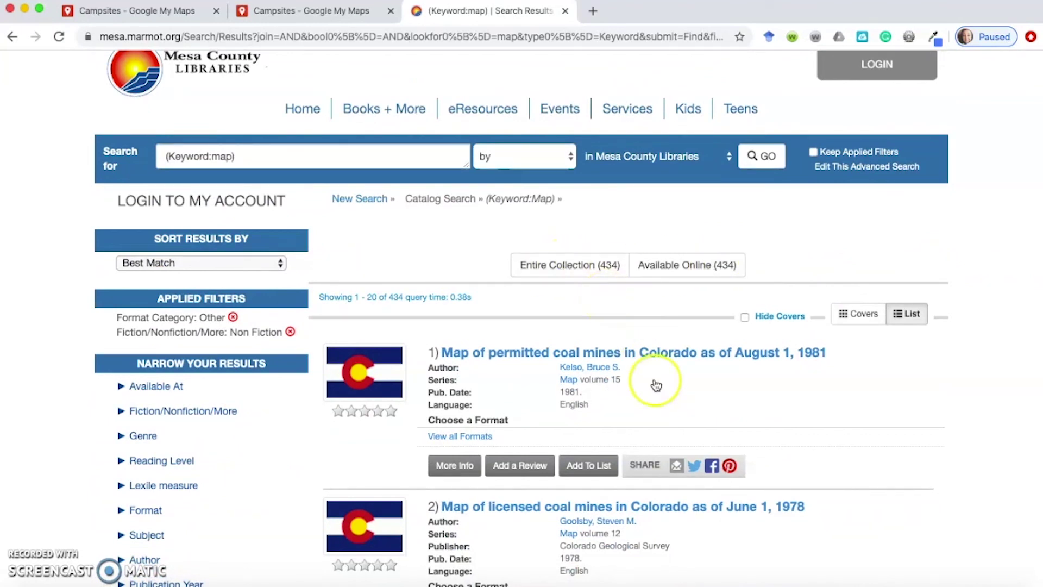
scroll(667, 401, down, 2)
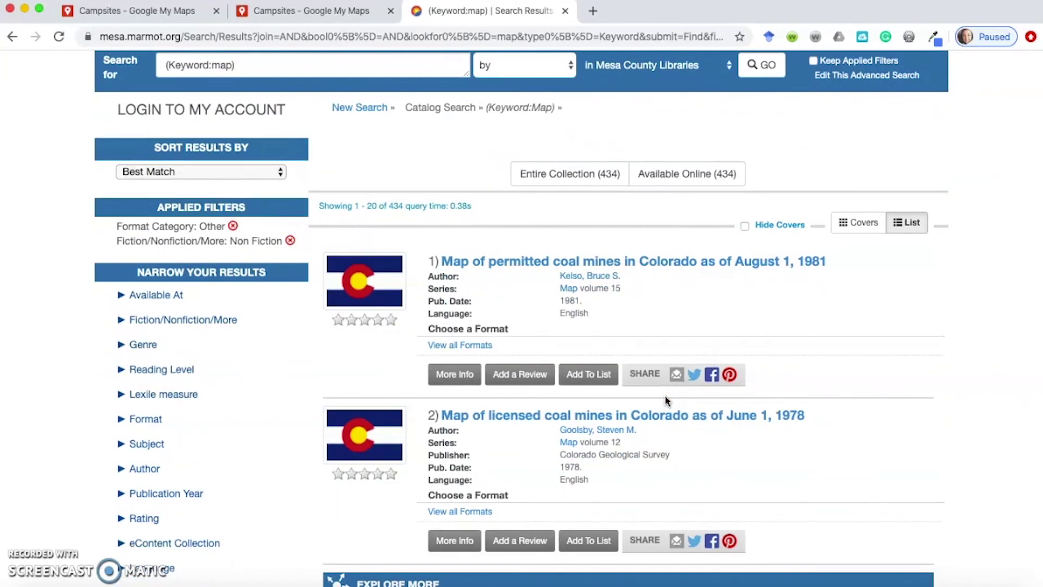
scroll(626, 459, down, 1)
scroll(628, 460, down, 10)
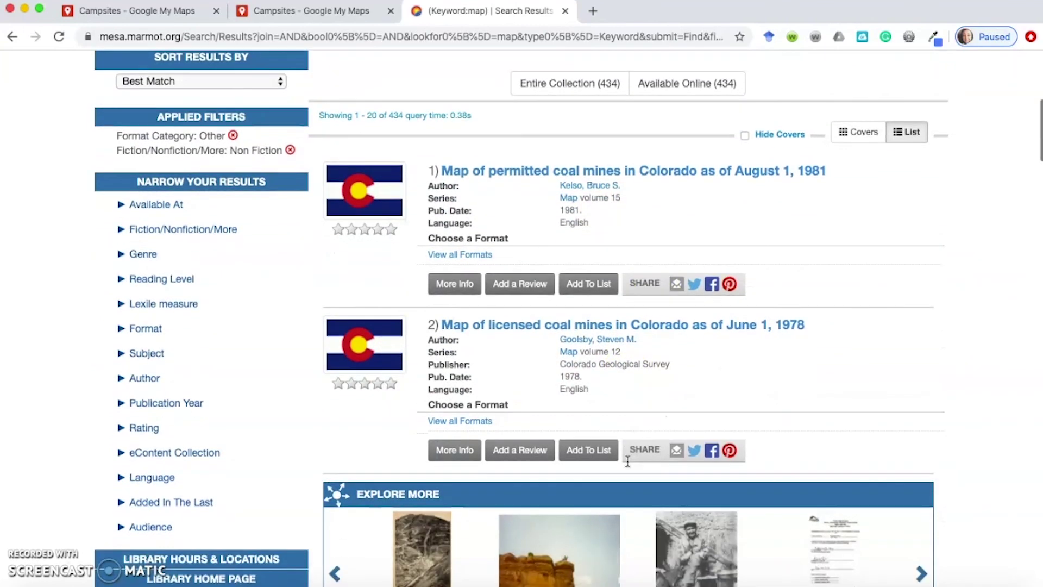
scroll(609, 373, down, 5)
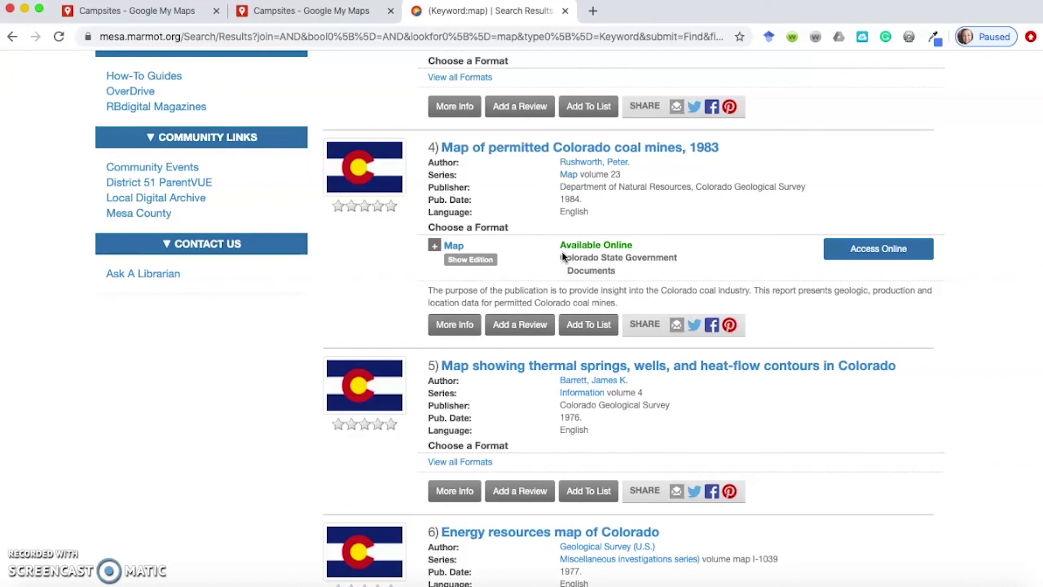
Step: Return to the Campsites map in Google My Maps and close its sharing settings
click(170, 16)
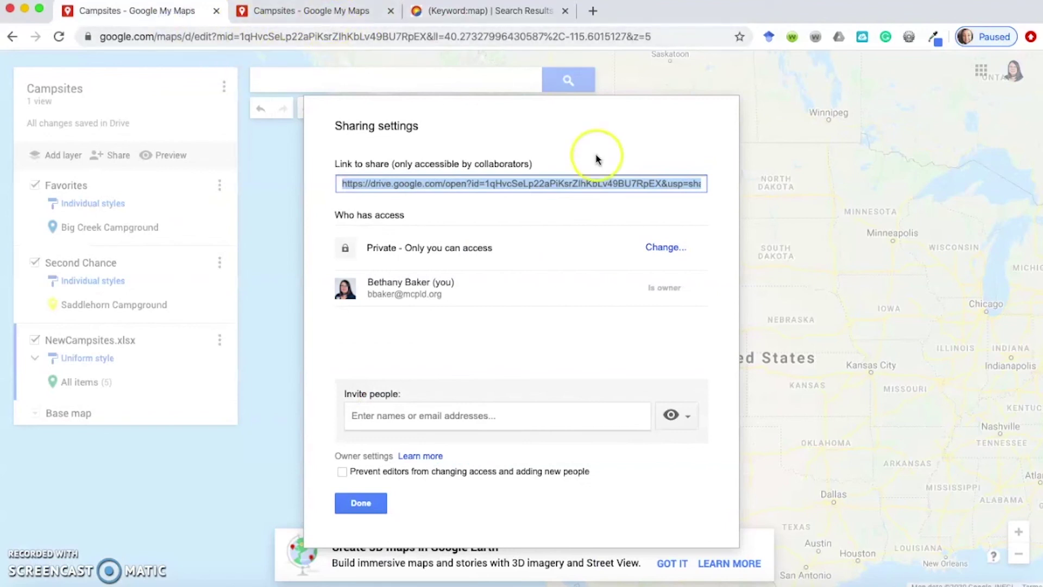
click(396, 493)
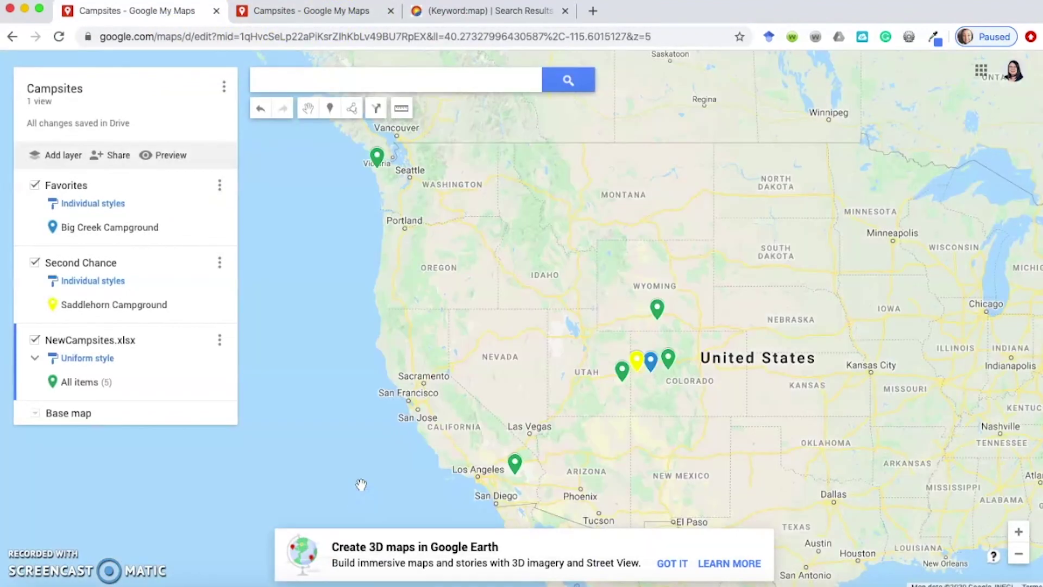